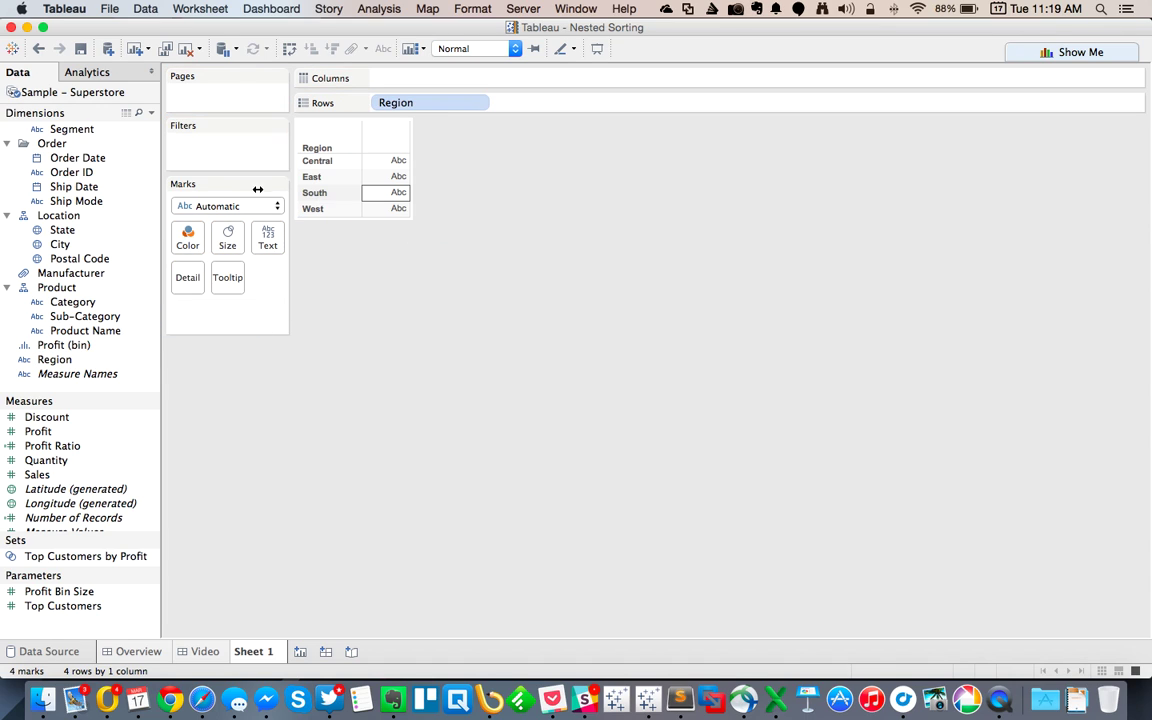
# Add Sub-Category to Rows after Region and Sales to Columns, and sort the sub-categories descending by Sales
pyautogui.moveTo(91, 320); pyautogui.dragTo(600, 106)
pyautogui.moveTo(40, 474); pyautogui.dragTo(415, 82)
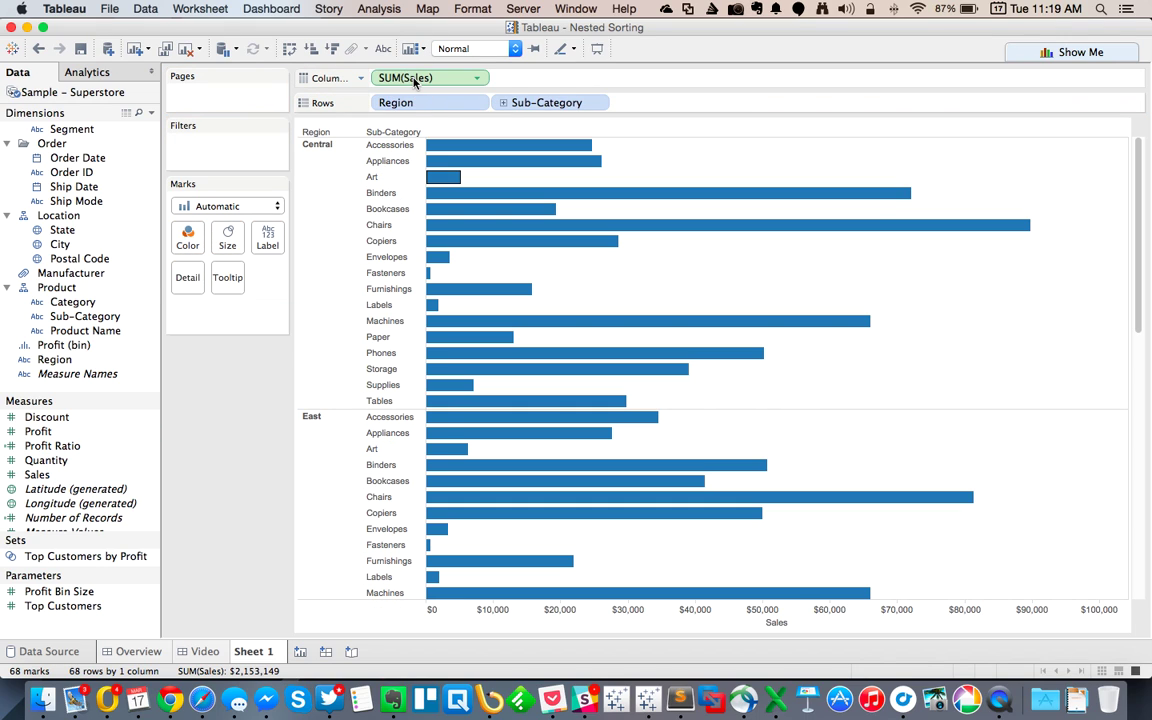
pyautogui.click(334, 50)
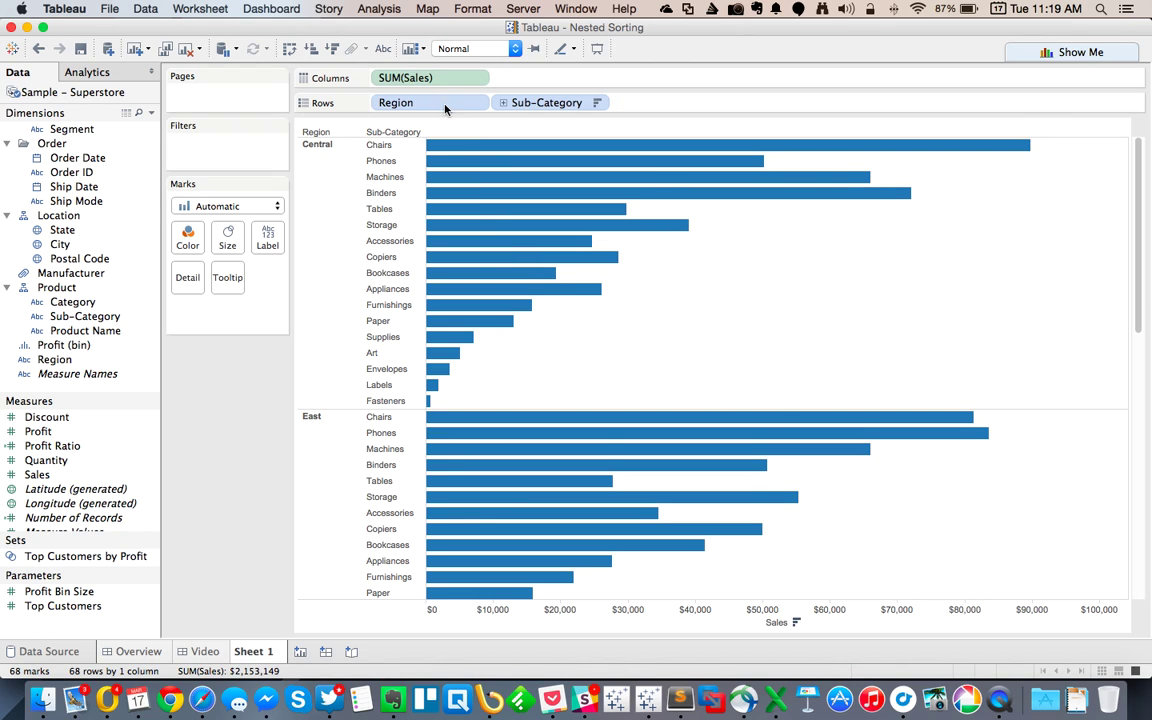
# Remove Region from Rows to view the overall sub-category order, and undo the removal
pyautogui.moveTo(425, 104); pyautogui.dragTo(40, 251)
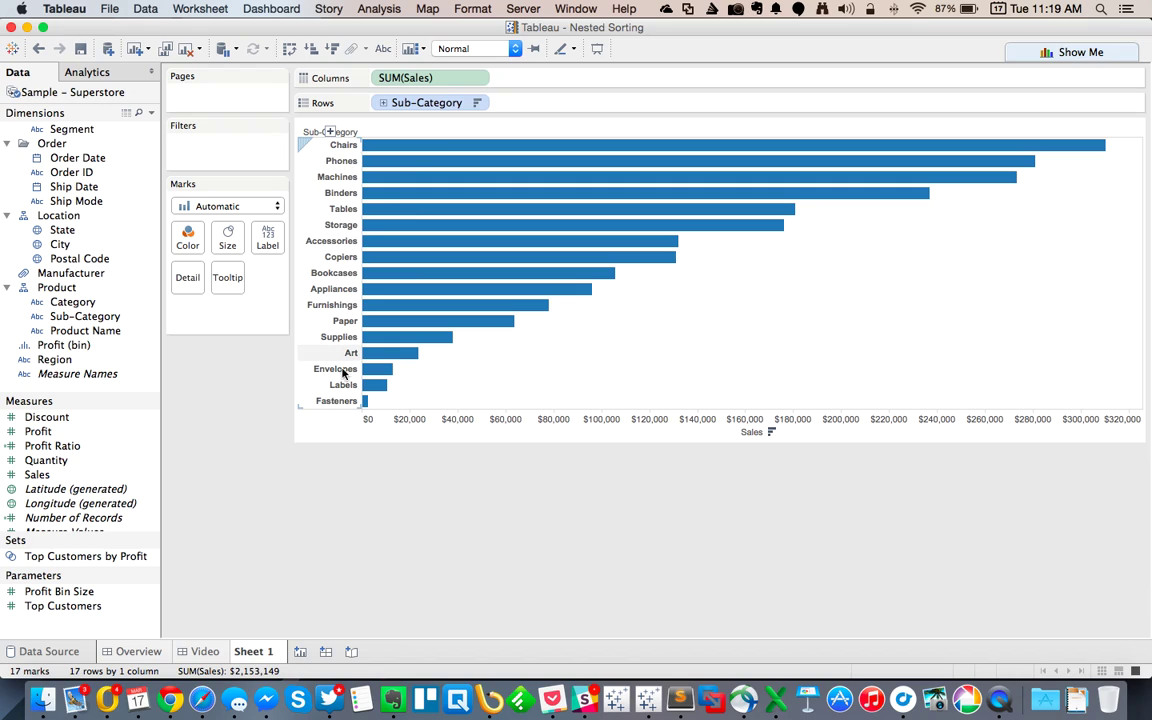
pyautogui.click(38, 48)
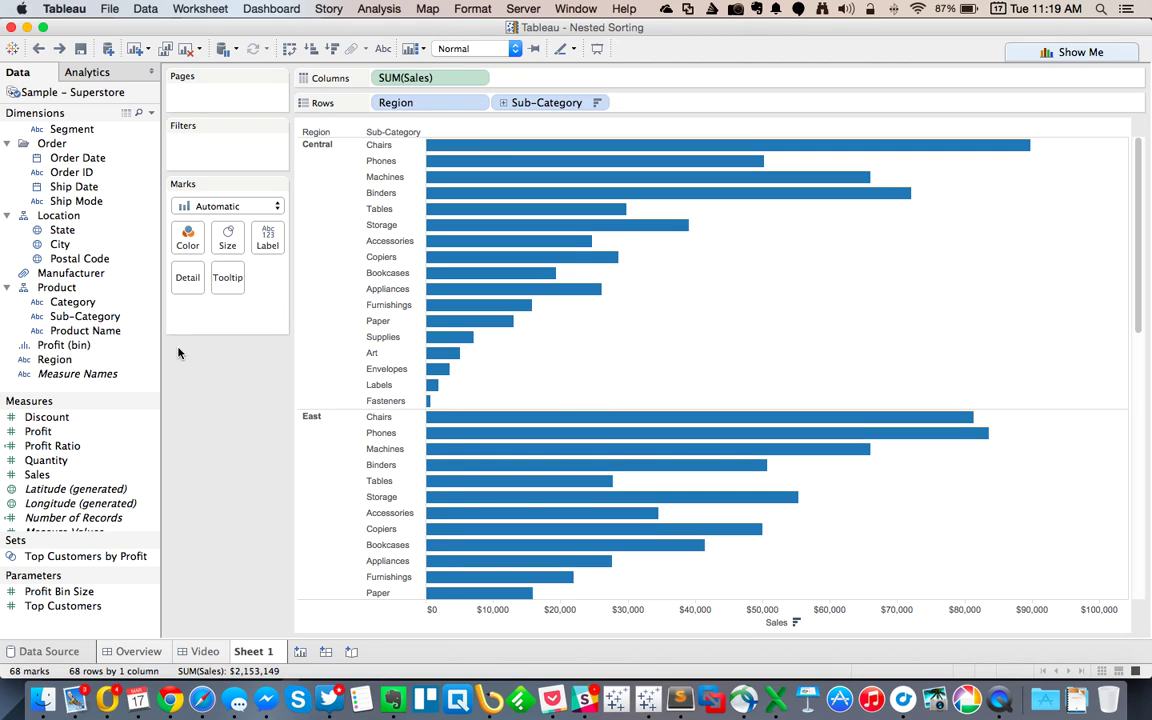
# Create a combined field from the Region and Sub-Category dimensions
pyautogui.click(86, 359)
pyautogui.keyDown('super'); pyautogui.click(99, 318); pyautogui.keyUp('super')
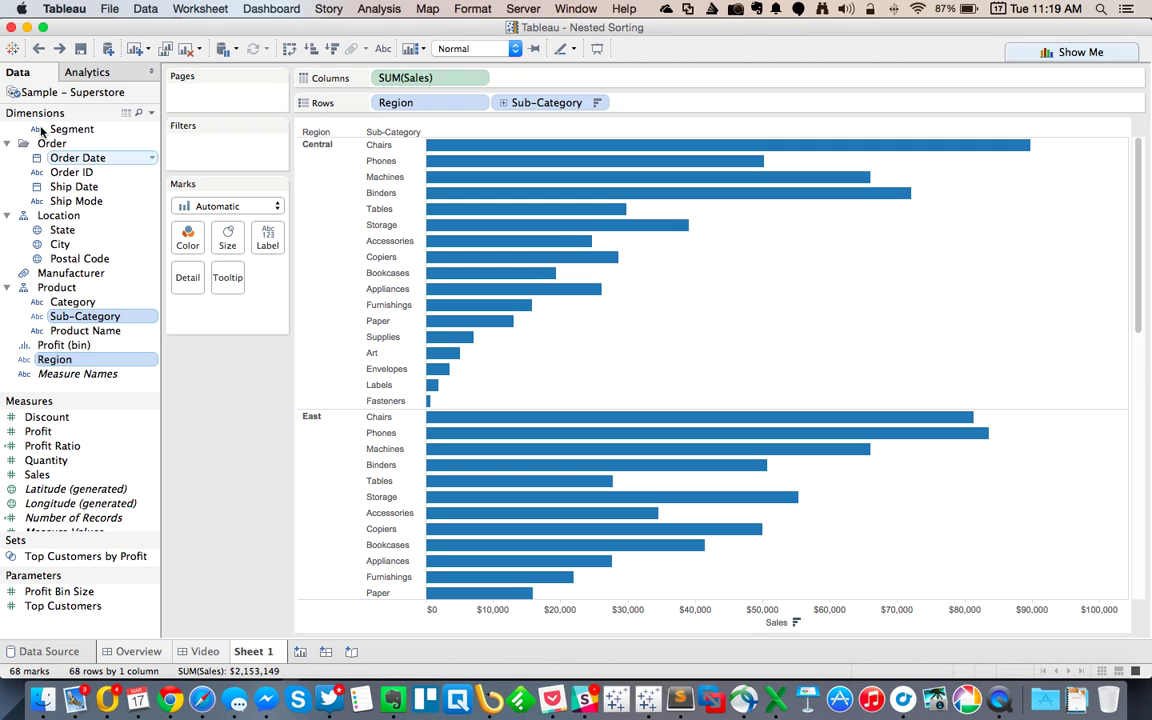
pyautogui.rightClick(105, 316)
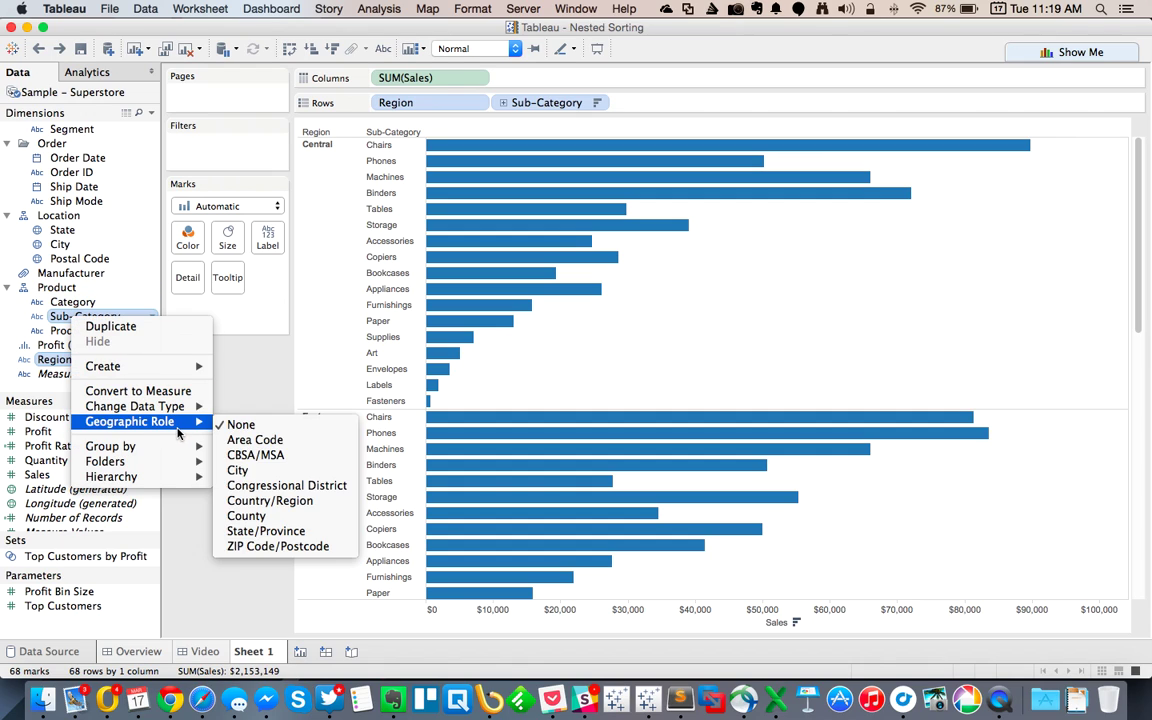
pyautogui.moveTo(170, 366)
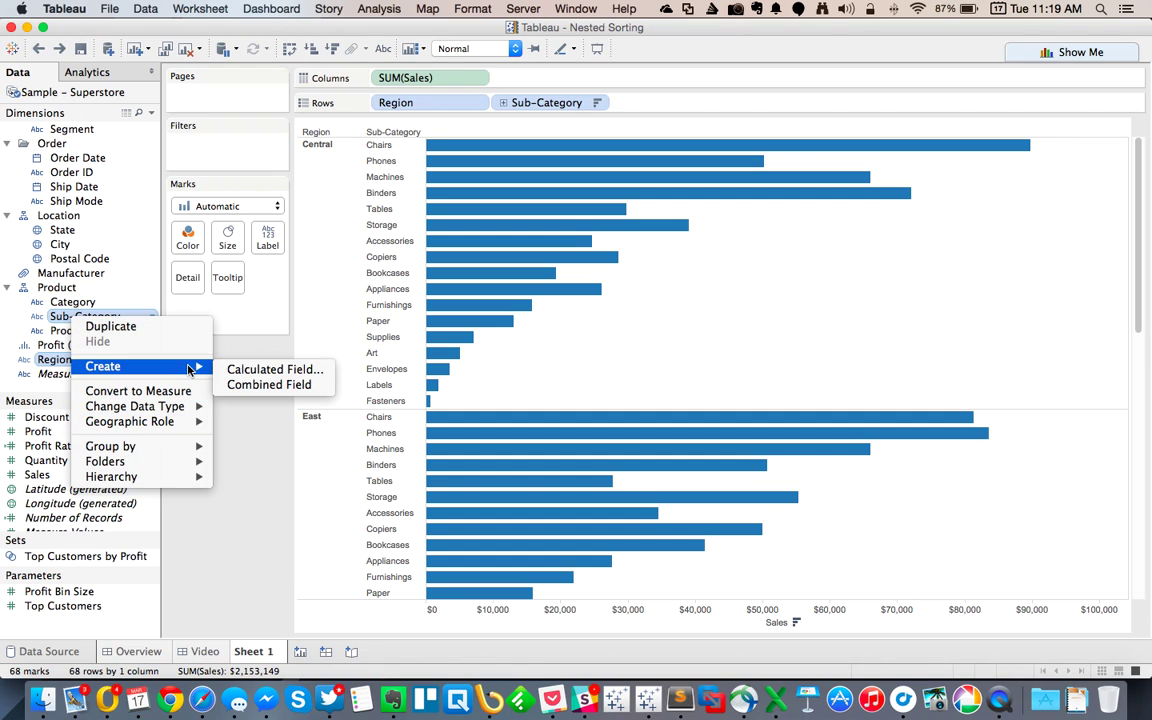
pyautogui.click(276, 386)
# Examine the members and separator of the Region and Sub-Category combined field without changing them
pyautogui.rightClick(95, 375)
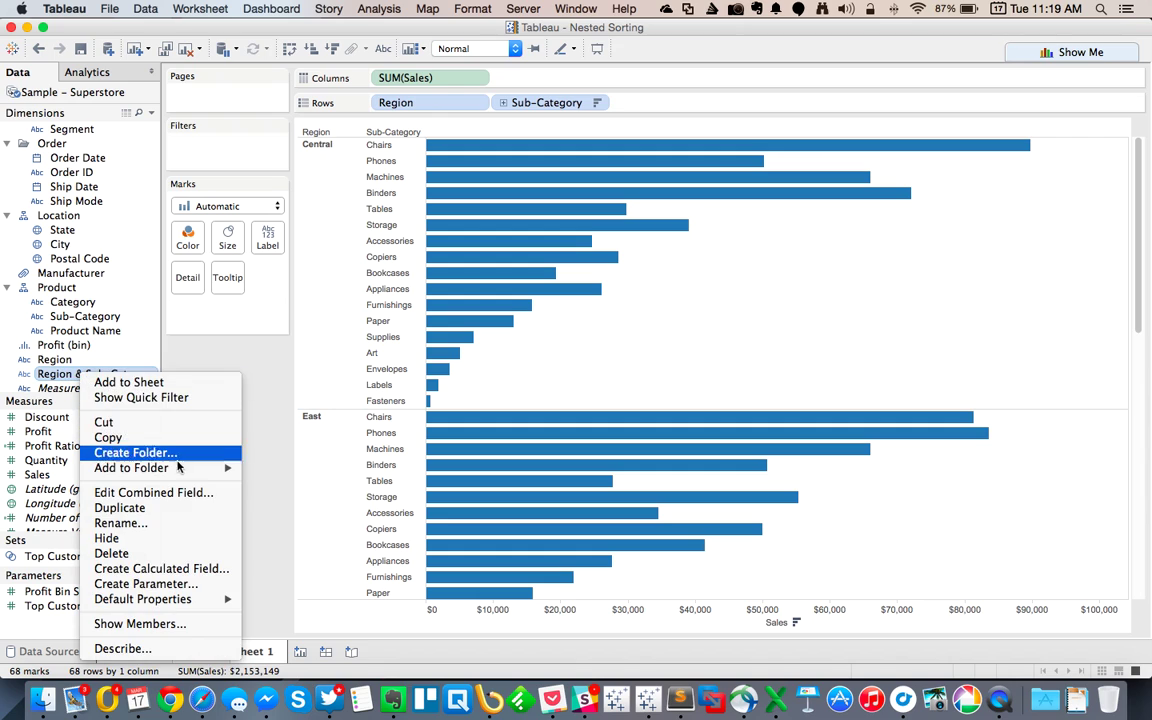
pyautogui.click(150, 416)
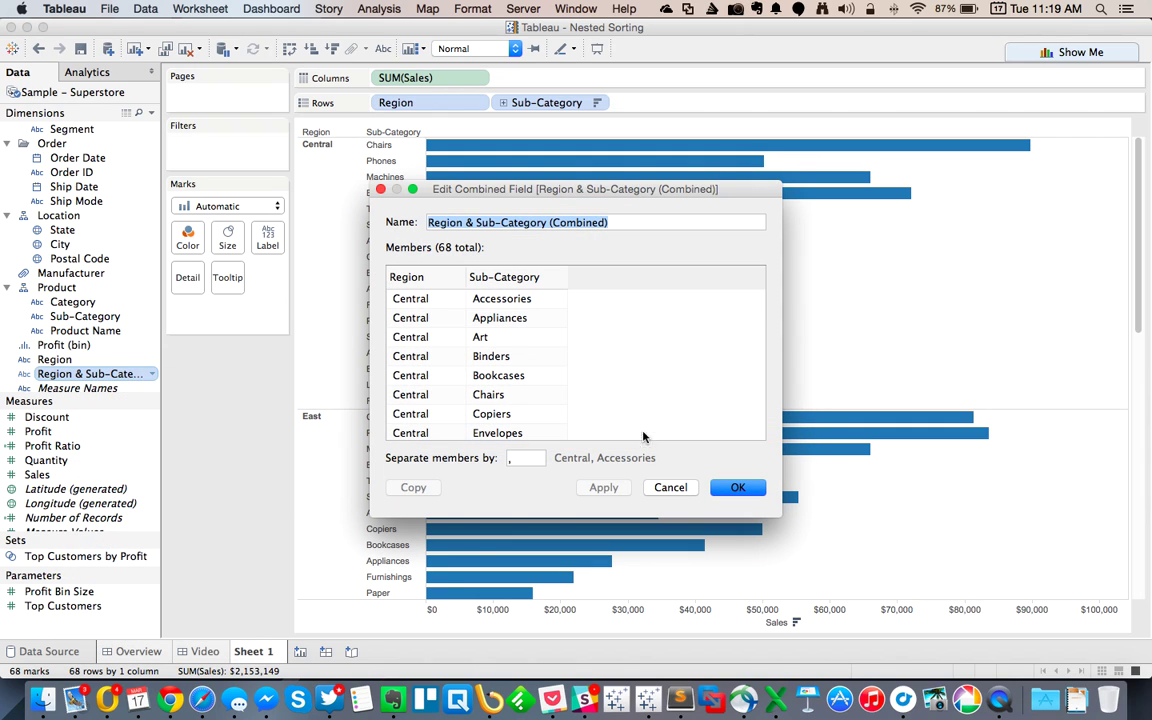
pyautogui.click(672, 488)
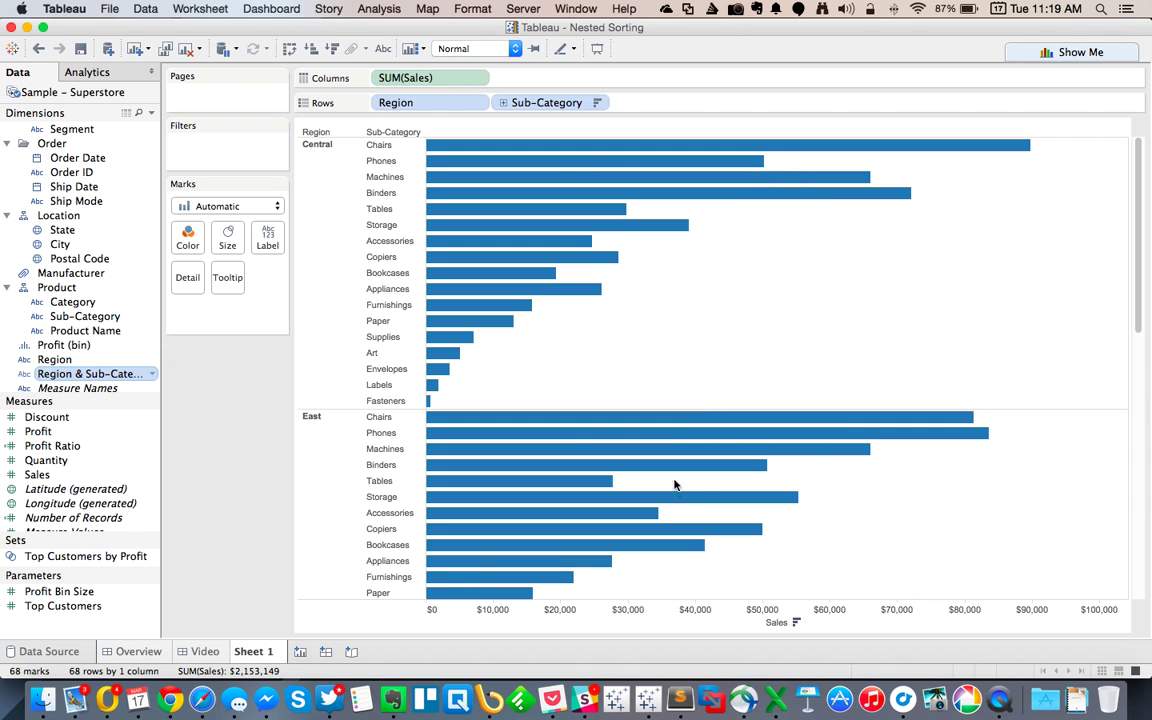
# Clear the Sub-Category sort and place the combined field between Region and Sub-Category on Rows
pyautogui.click(597, 103)
pyautogui.click(533, 185)
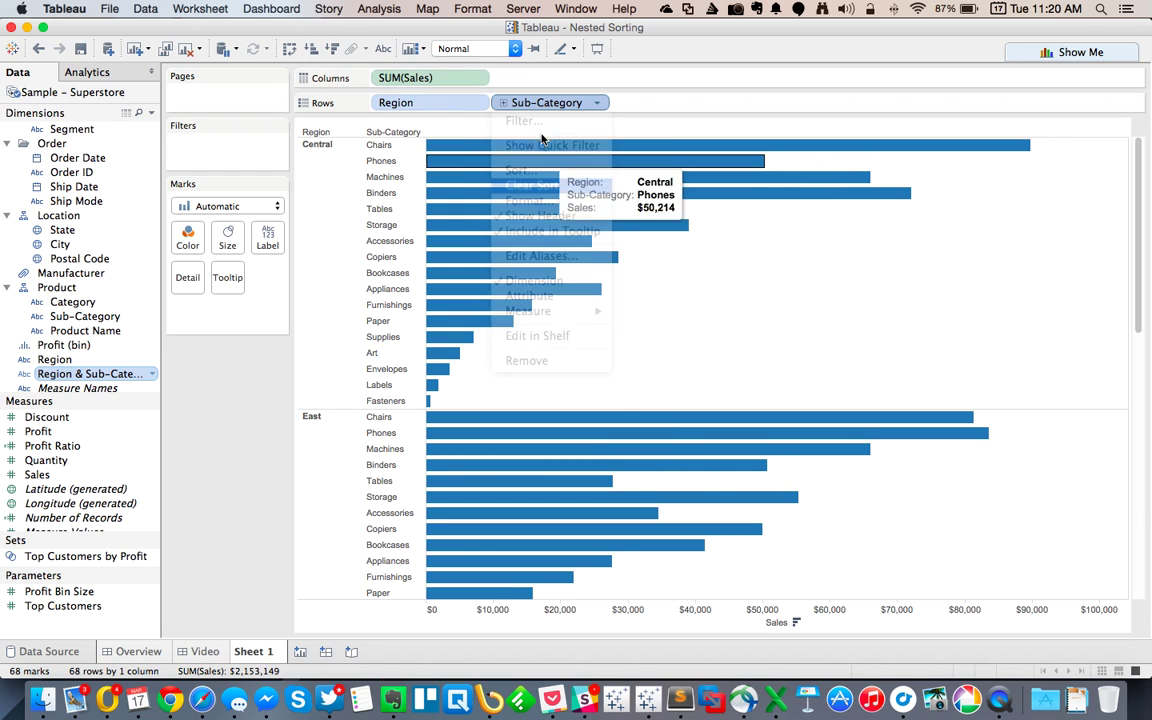
pyautogui.moveTo(82, 375); pyautogui.dragTo(492, 105)
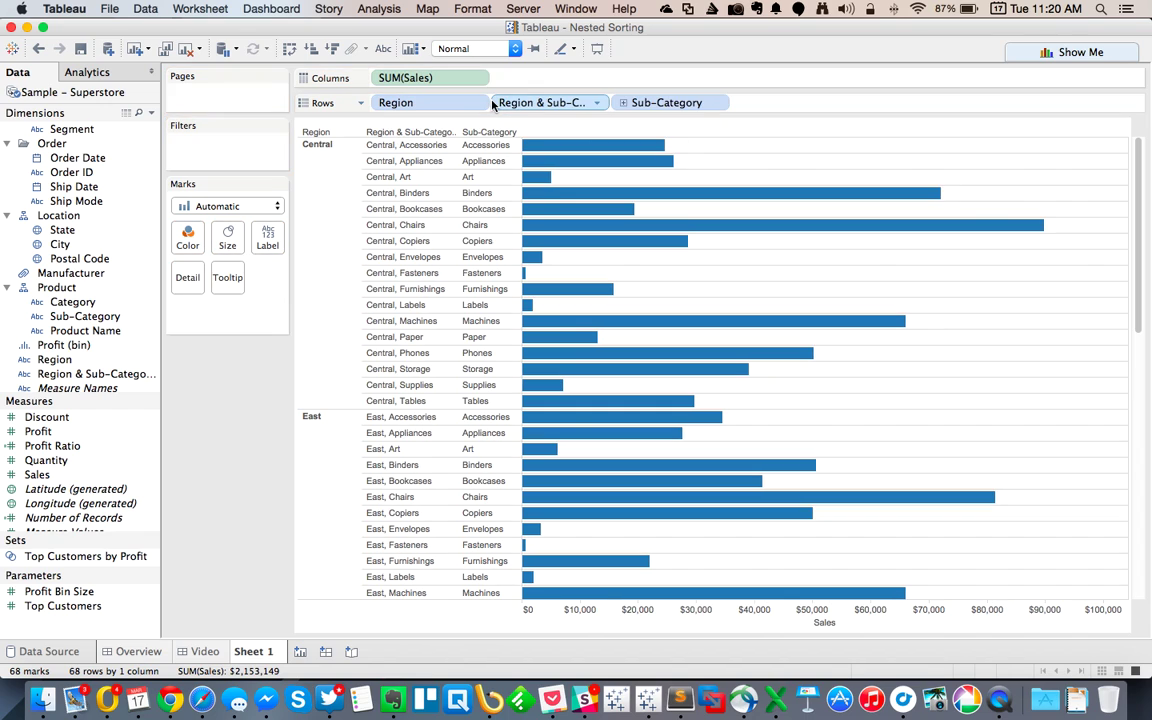
# Sort the combined field on Rows in descending order by the sum of Sales and hide its header
pyautogui.rightClick(548, 105)
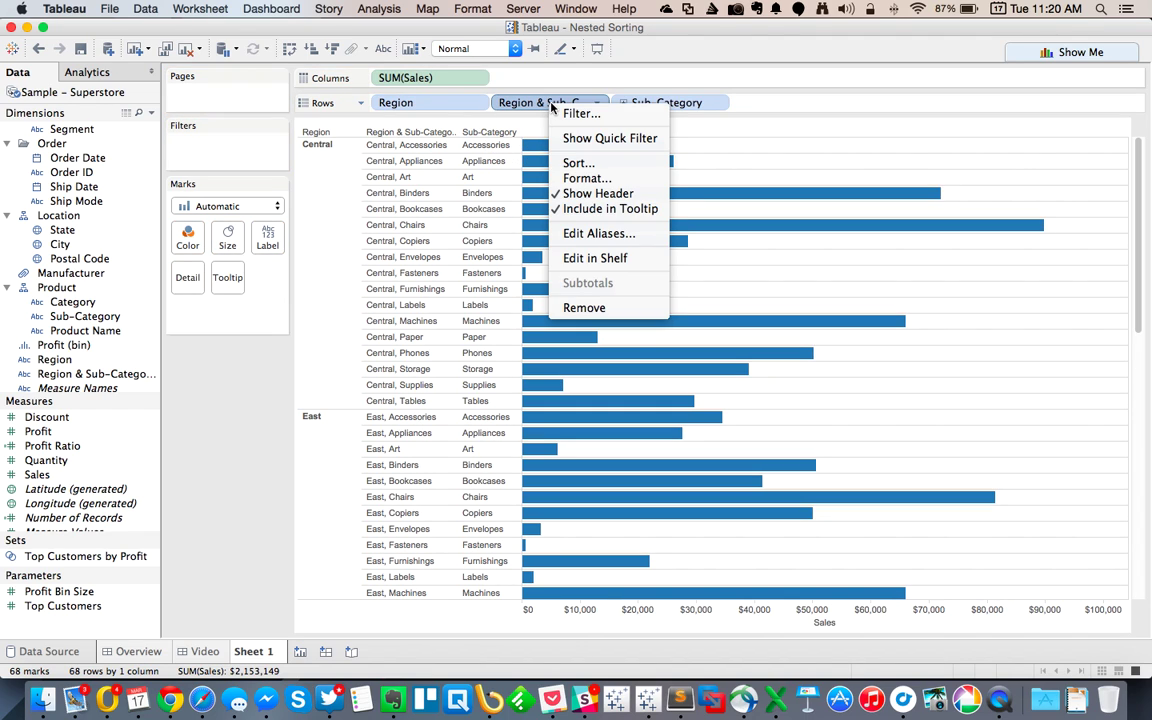
pyautogui.click(578, 164)
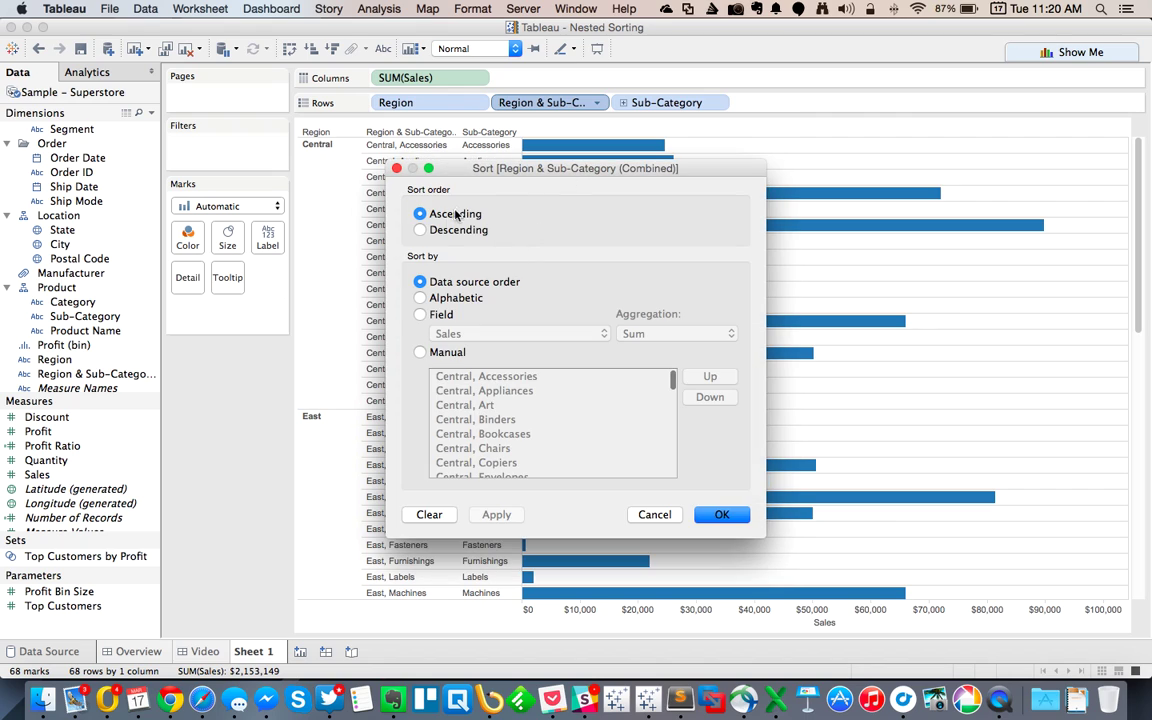
pyautogui.click(418, 229)
pyautogui.click(432, 316)
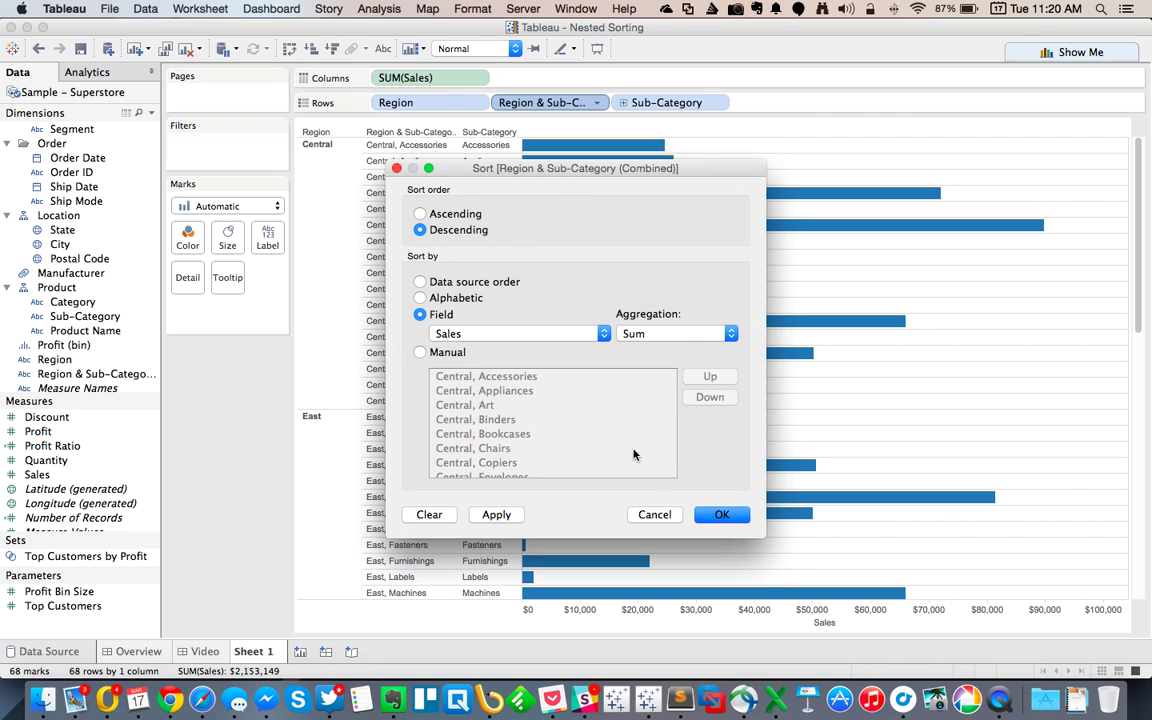
pyautogui.click(720, 515)
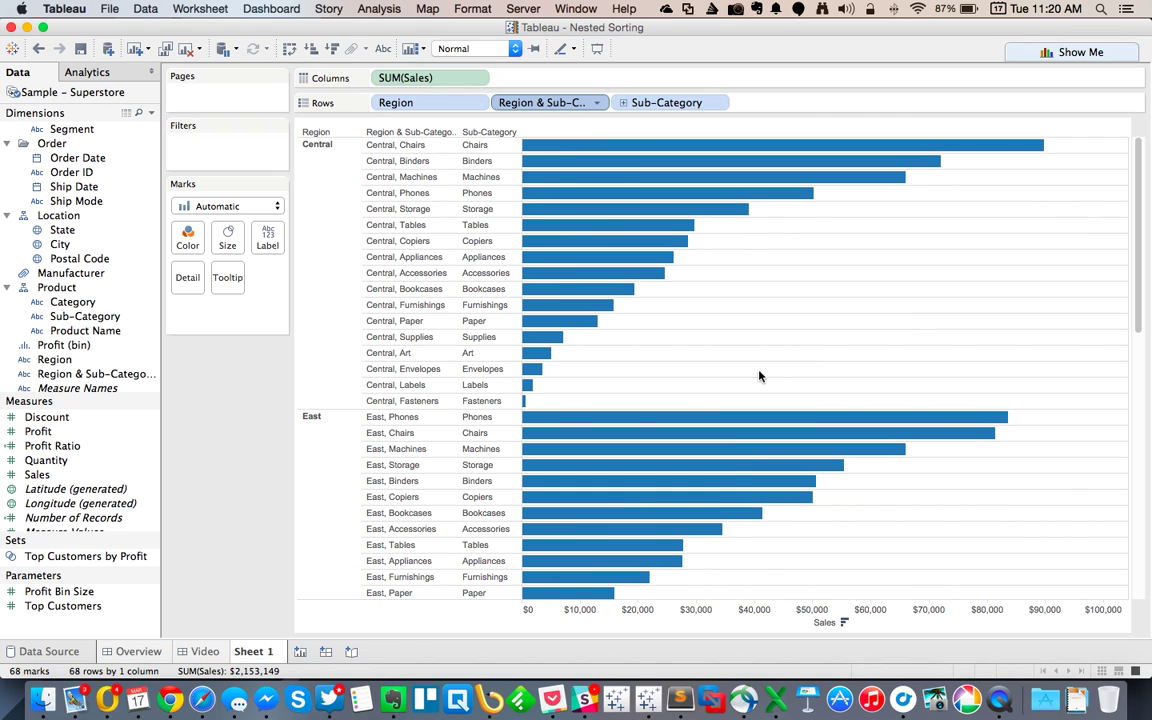
pyautogui.rightClick(522, 105)
pyautogui.click(548, 206)
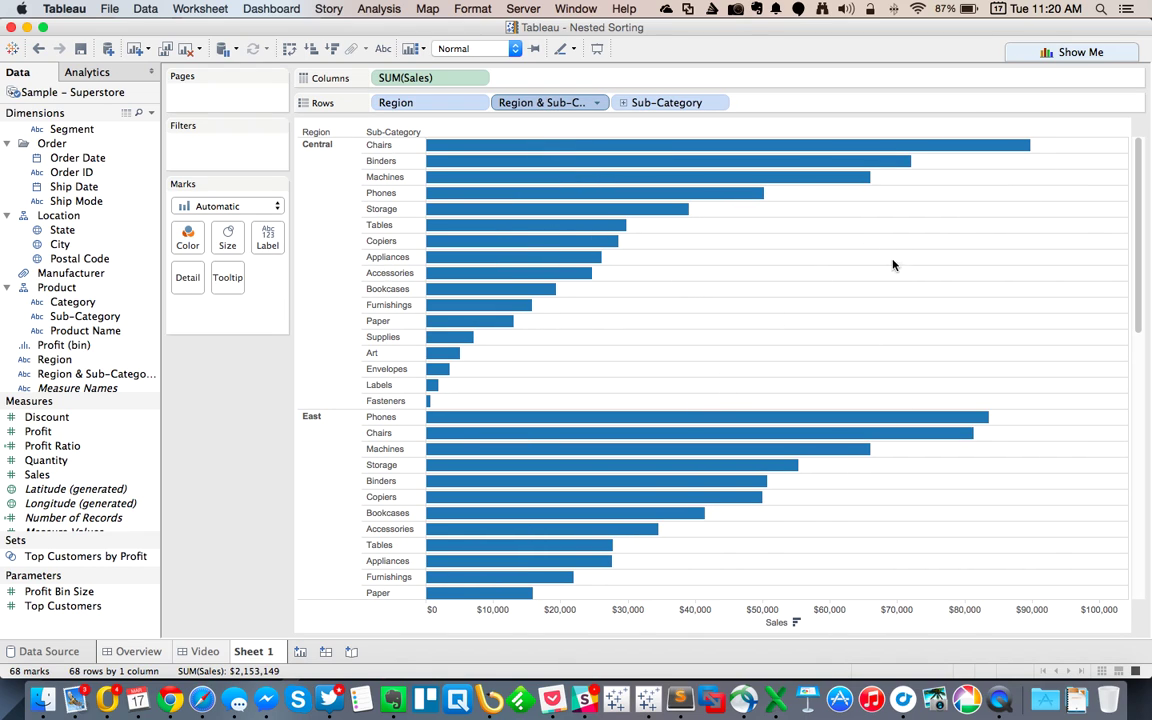
# Lower the row divider level by one notch in the worksheet's border formatting so dividing lines separate only the regions
pyautogui.rightClick(687, 272)
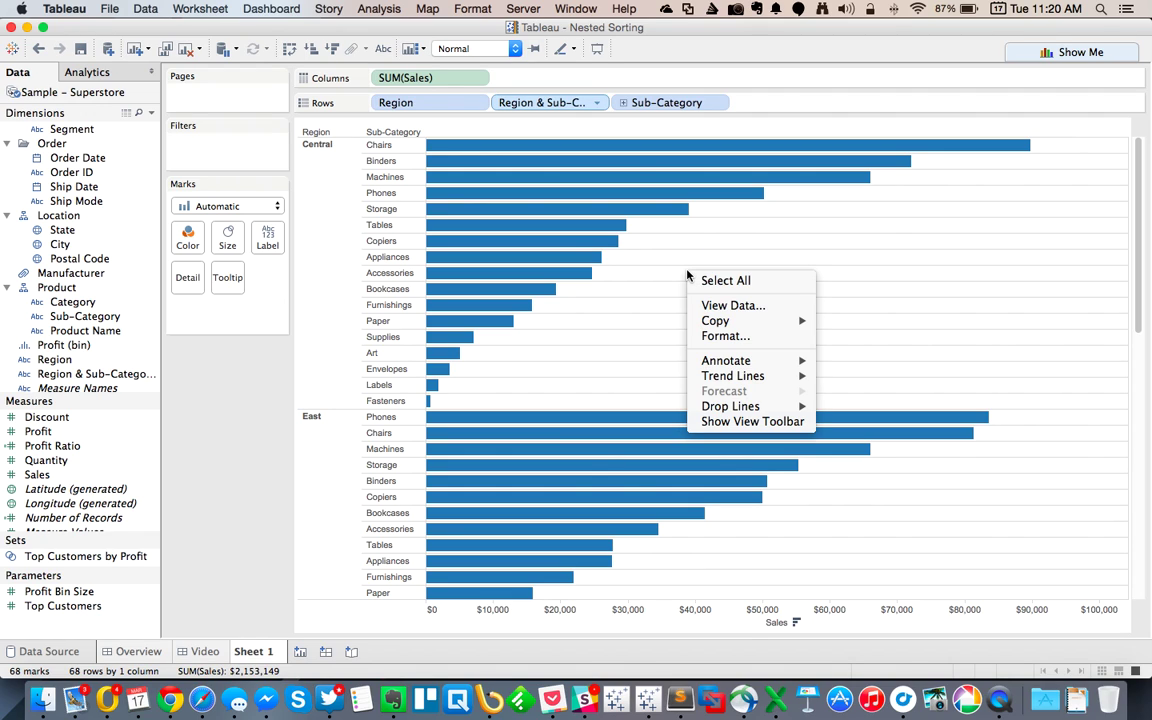
pyautogui.click(725, 336)
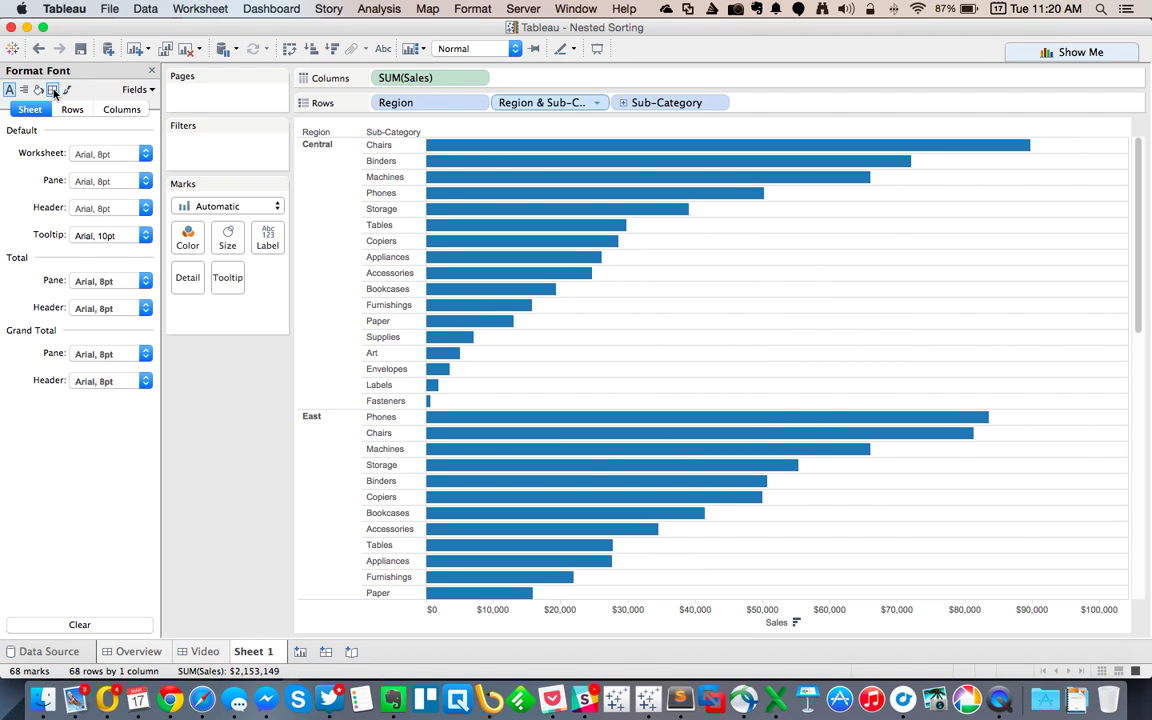
pyautogui.click(53, 90)
pyautogui.moveTo(120, 453); pyautogui.dragTo(98, 451)
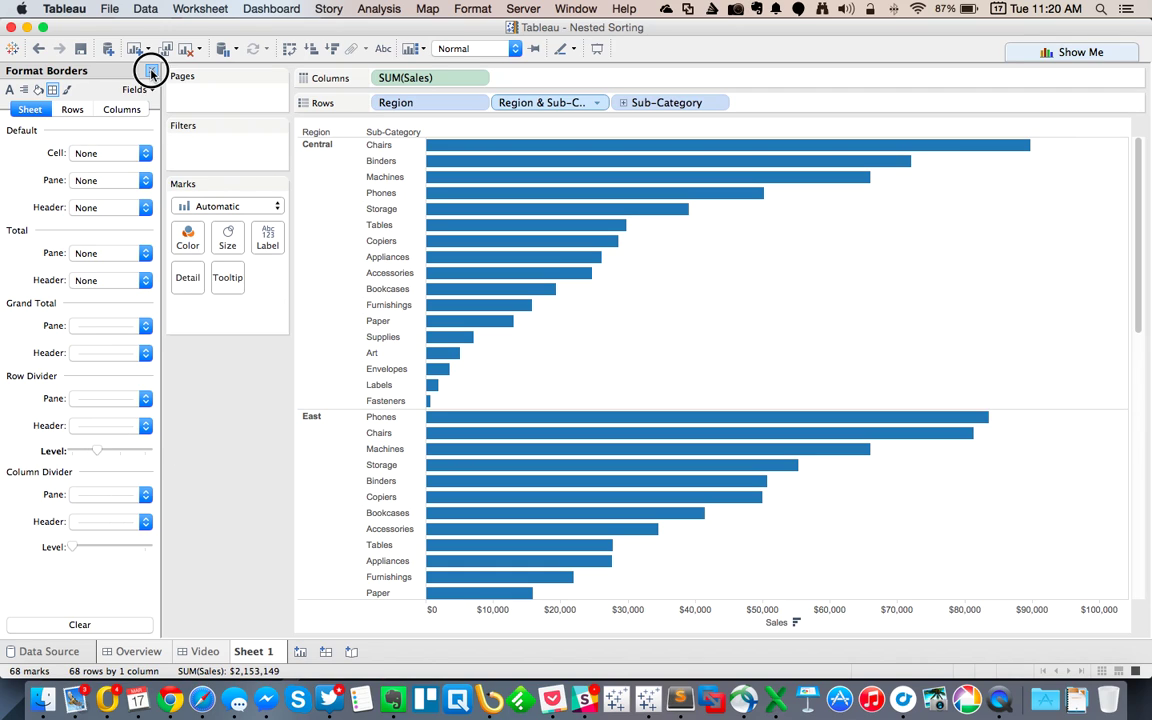
pyautogui.click(151, 73)
# Rename the Sheet 1 worksheet as Nested Sort
pyautogui.doubleClick(252, 652)
pyautogui.write('NES')
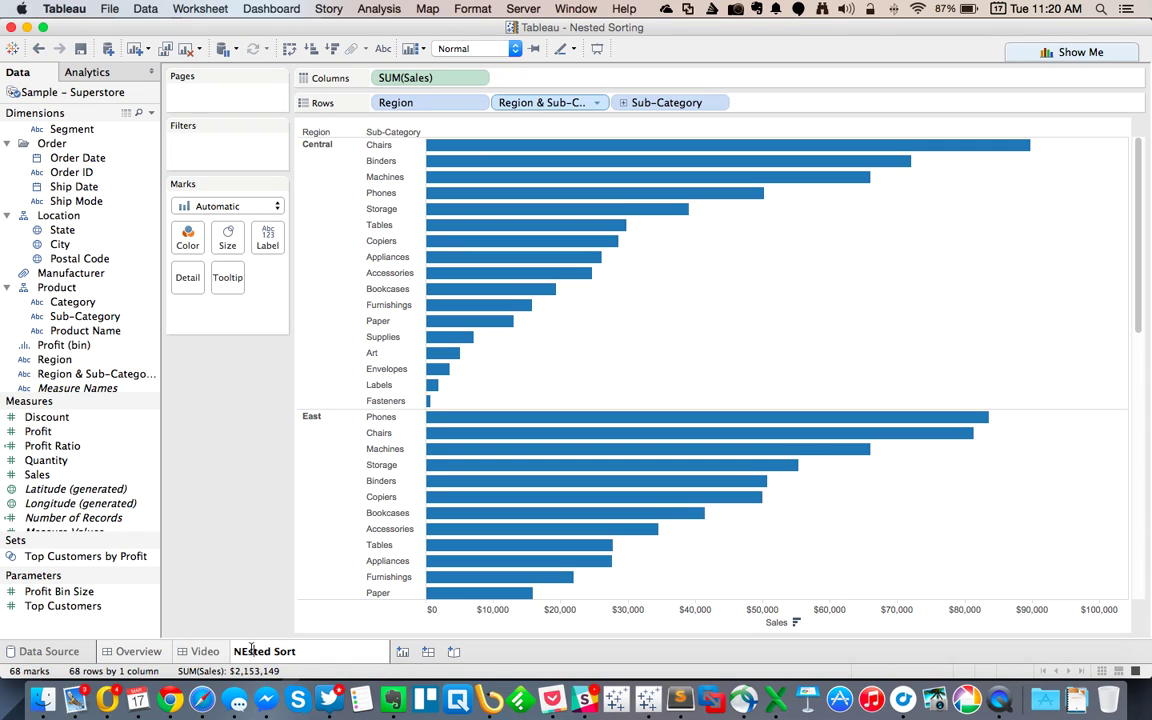
pyautogui.press('Return')
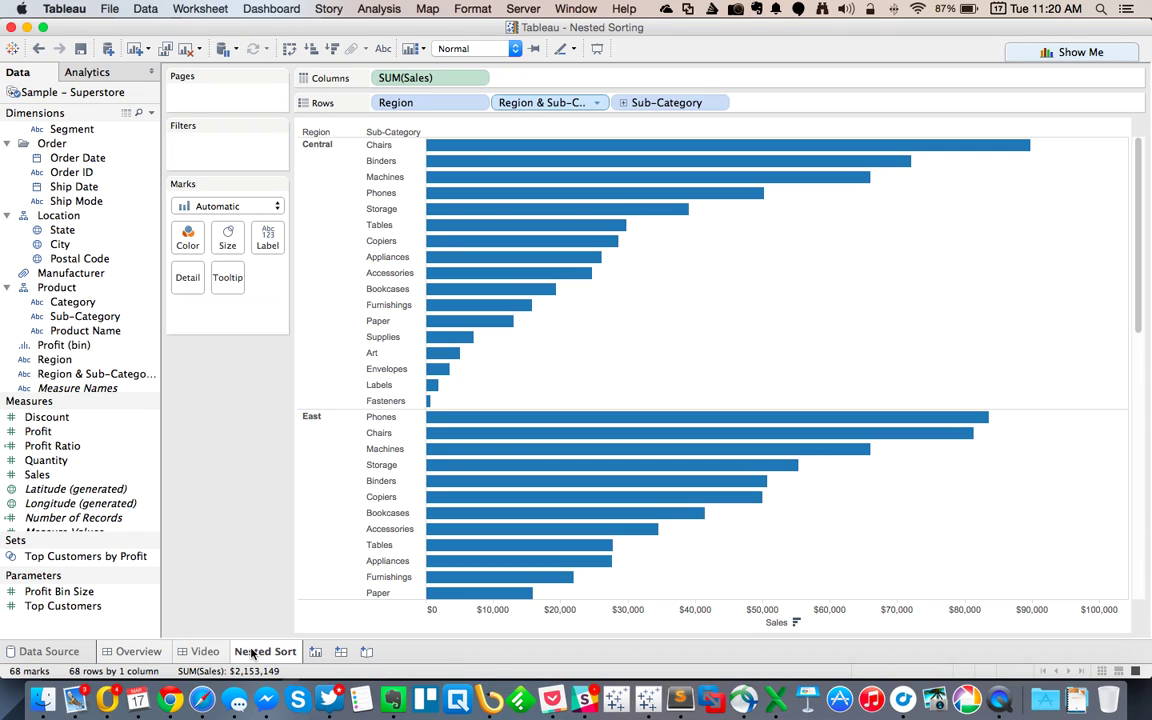
# Create a new worksheet with Region and Sub-Category on Rows and Sales on Columns
pyautogui.click(318, 652)
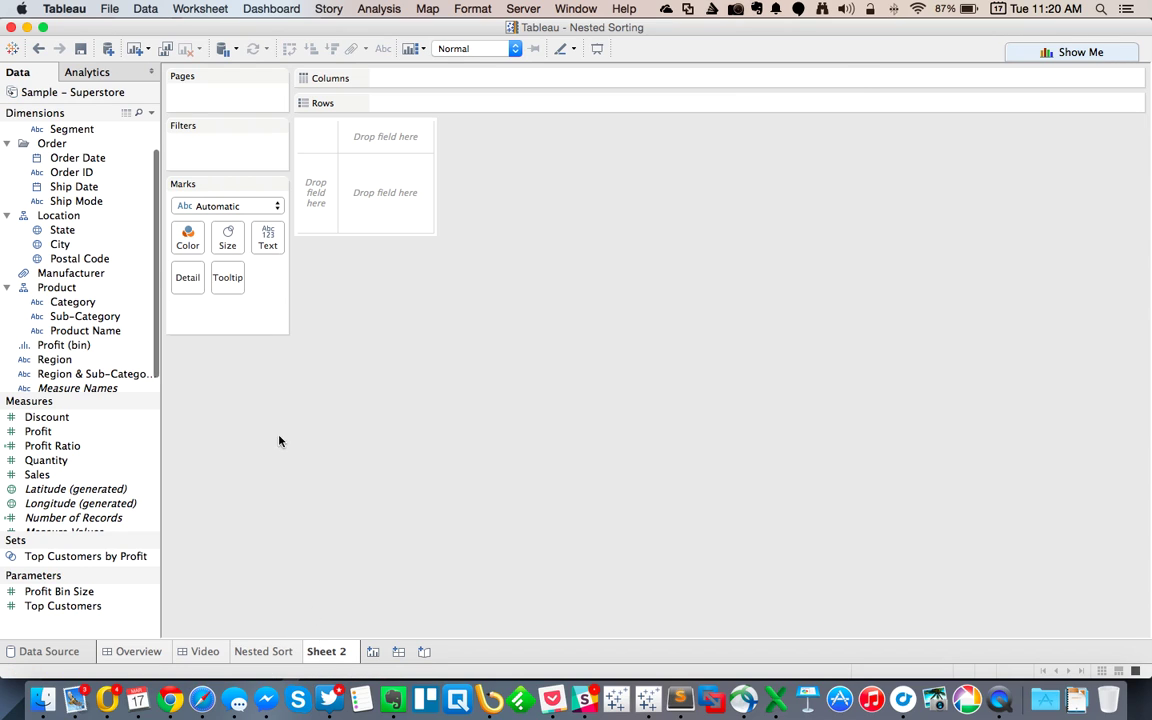
pyautogui.moveTo(45, 360); pyautogui.dragTo(316, 195)
pyautogui.moveTo(110, 316); pyautogui.dragTo(527, 110)
pyautogui.moveTo(62, 473); pyautogui.dragTo(420, 77)
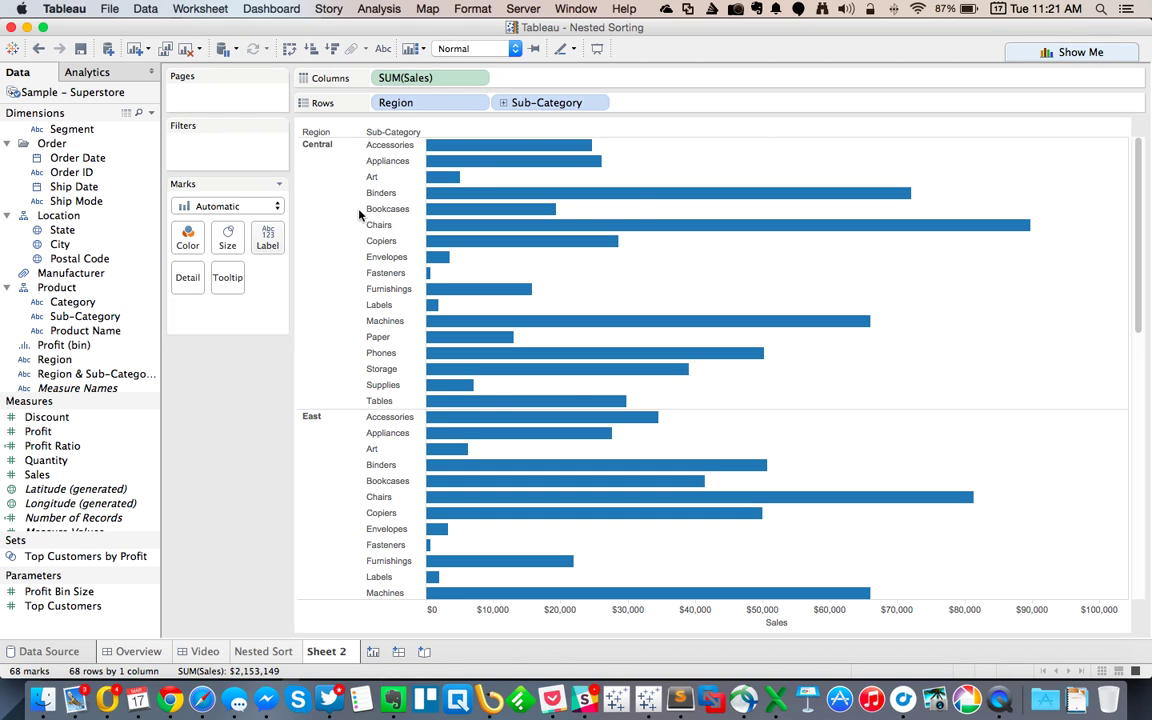
# Label the bars with Sales and apply the Rank quick table calculation to the label
pyautogui.moveTo(55, 483); pyautogui.dragTo(260, 248)
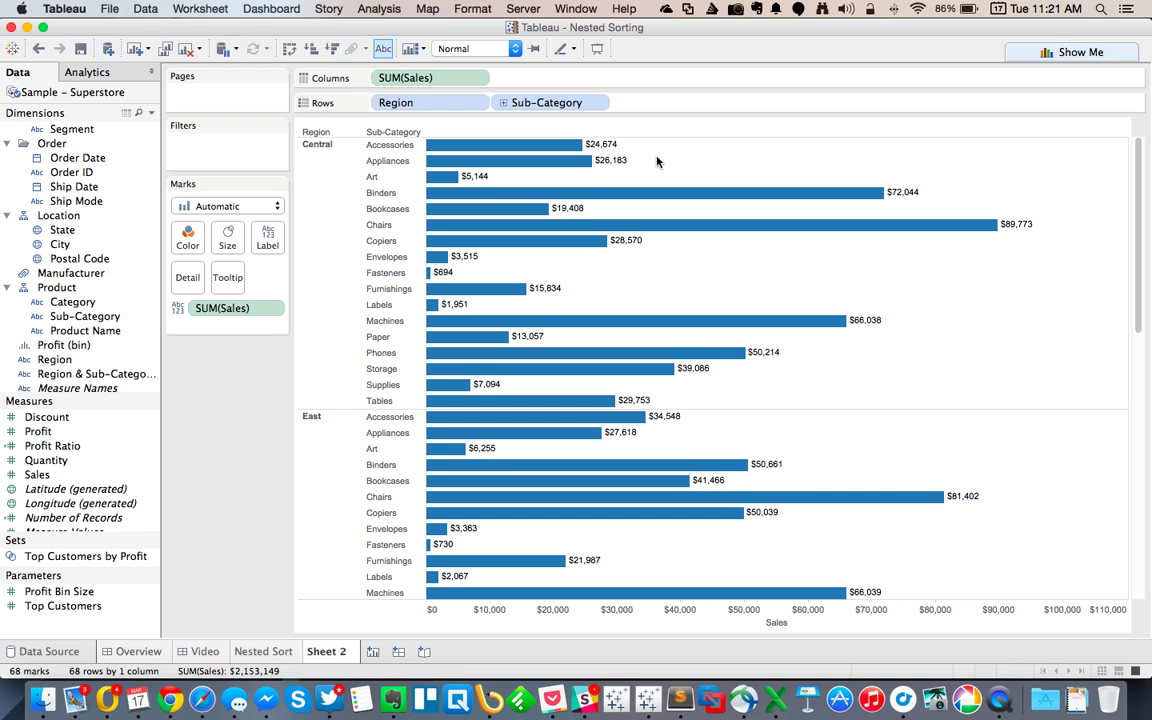
pyautogui.rightClick(237, 313)
pyautogui.moveTo(350, 557)
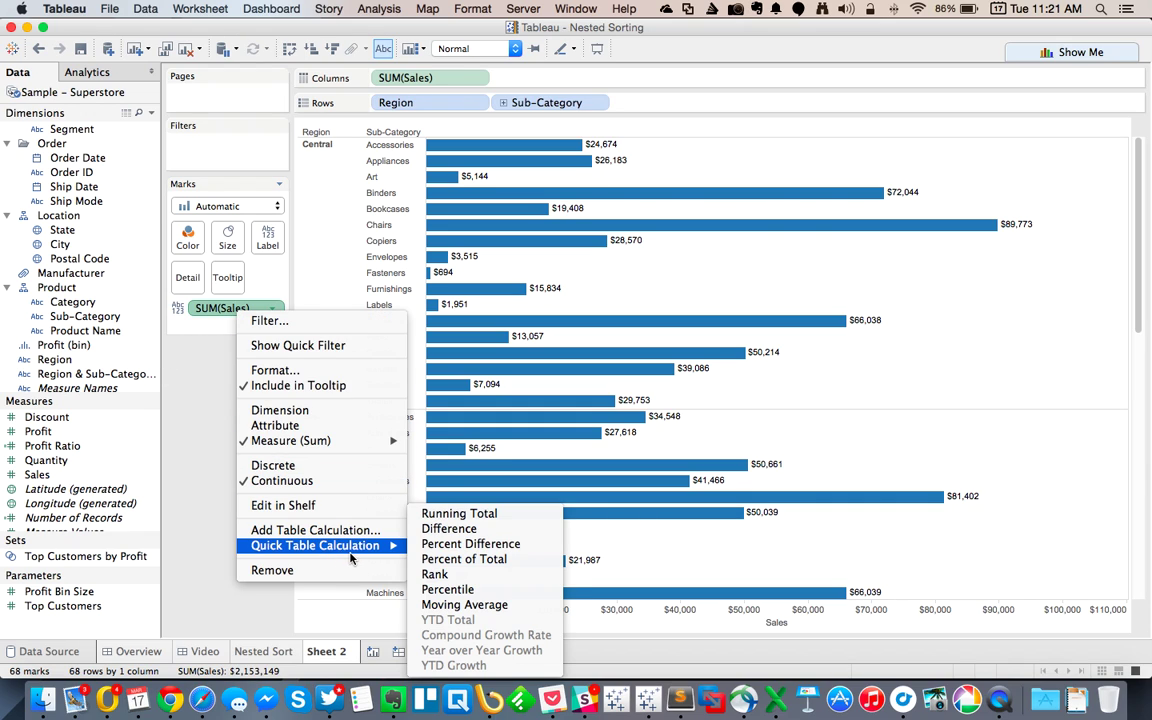
pyautogui.click(462, 577)
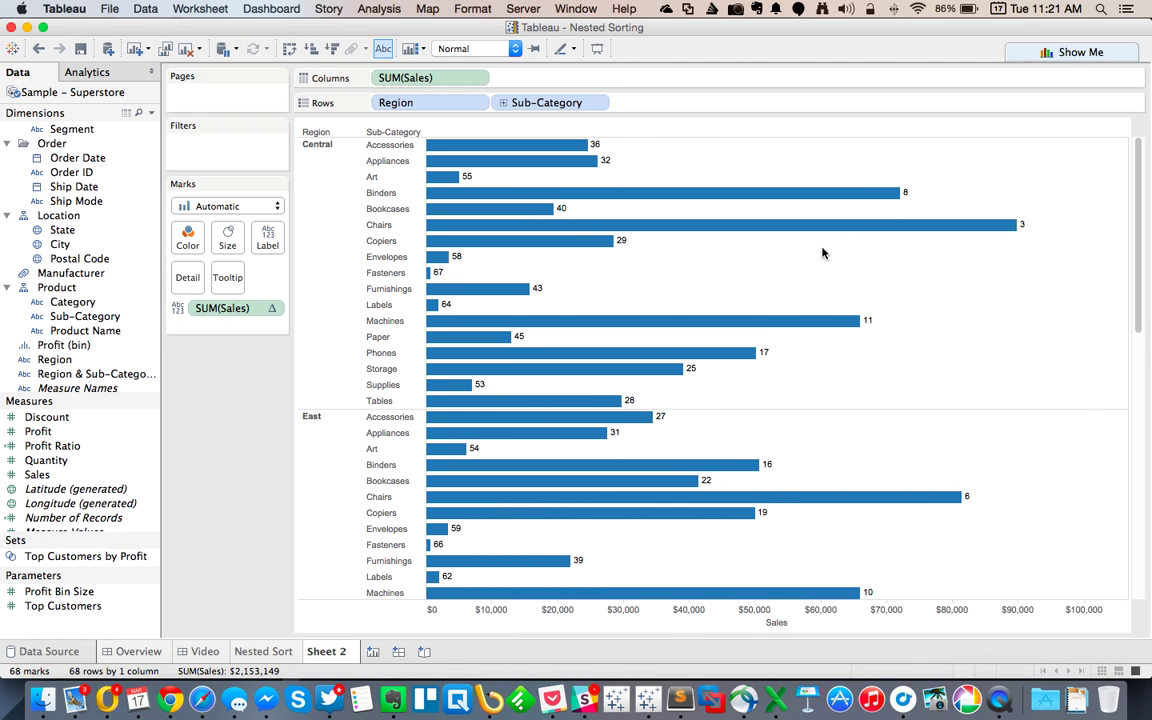
# Change how the Sales rank is computed so that sub-categories are ranked separately within each region
pyautogui.moveTo(601, 153)
pyautogui.rightClick(224, 311)
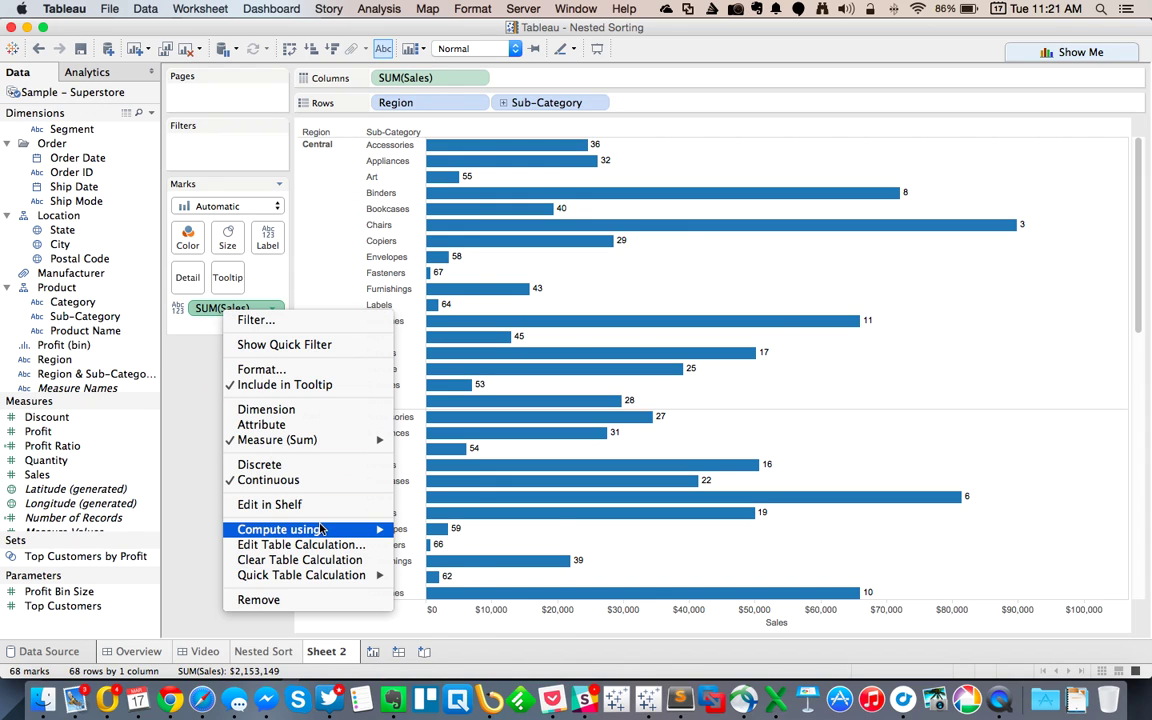
pyautogui.moveTo(370, 530)
pyautogui.click(484, 553)
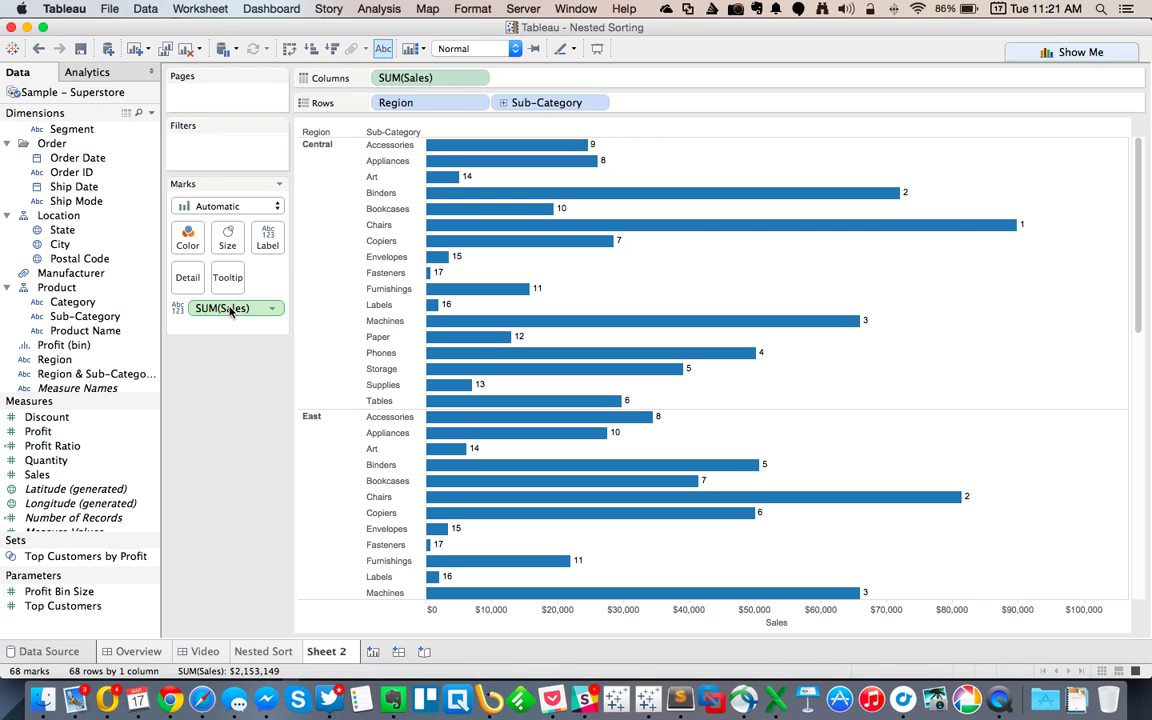
# Move the ranked Sales field from the label to Rows, make it discrete, and place it between Region and Sub-Category
pyautogui.moveTo(229, 311)
pyautogui.moveTo(229, 311); pyautogui.dragTo(648, 112)
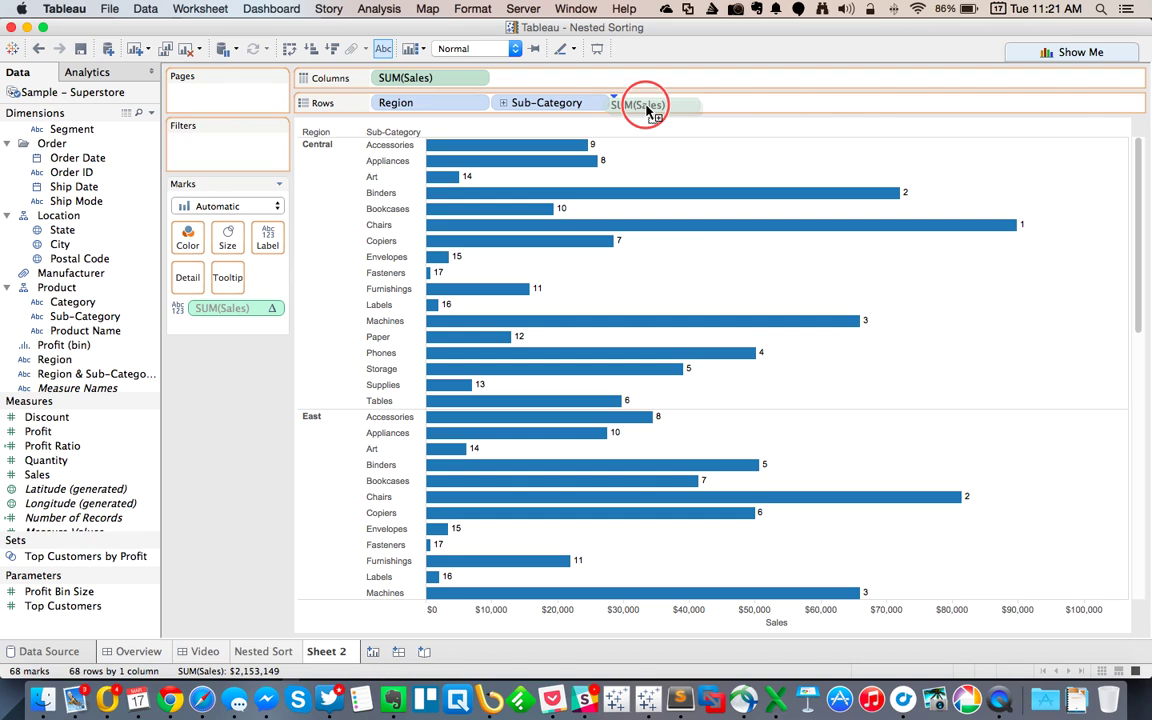
pyautogui.moveTo(648, 112); pyautogui.dragTo(650, 108)
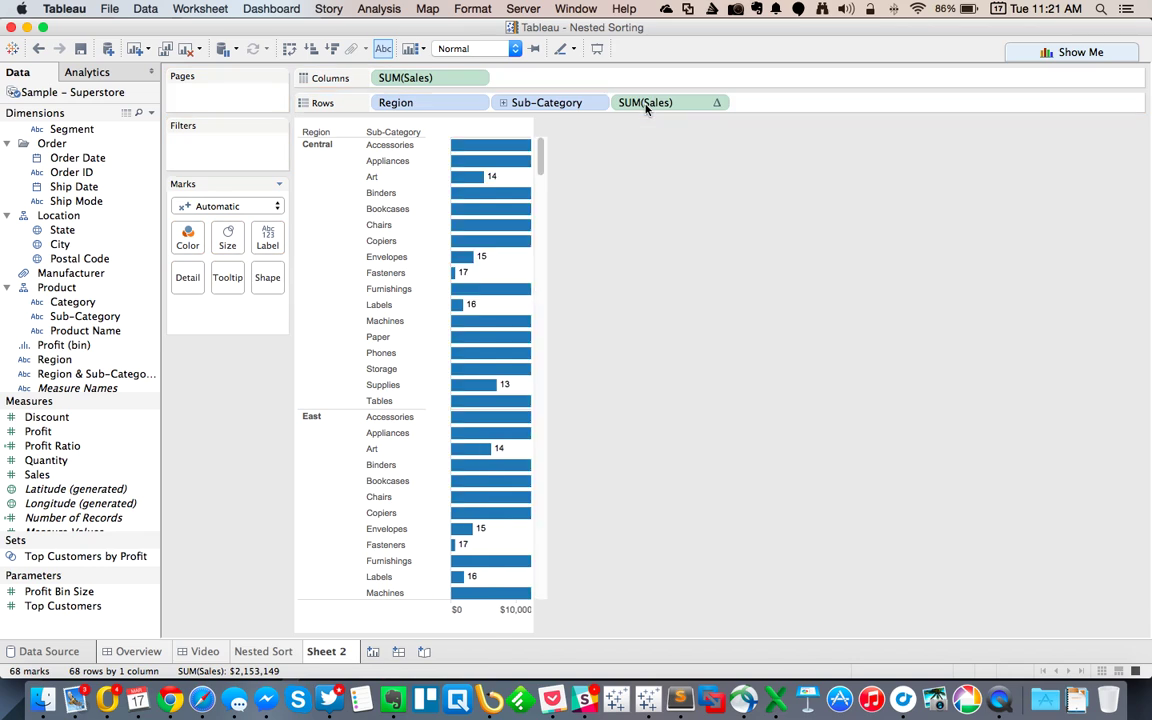
pyautogui.click(718, 103)
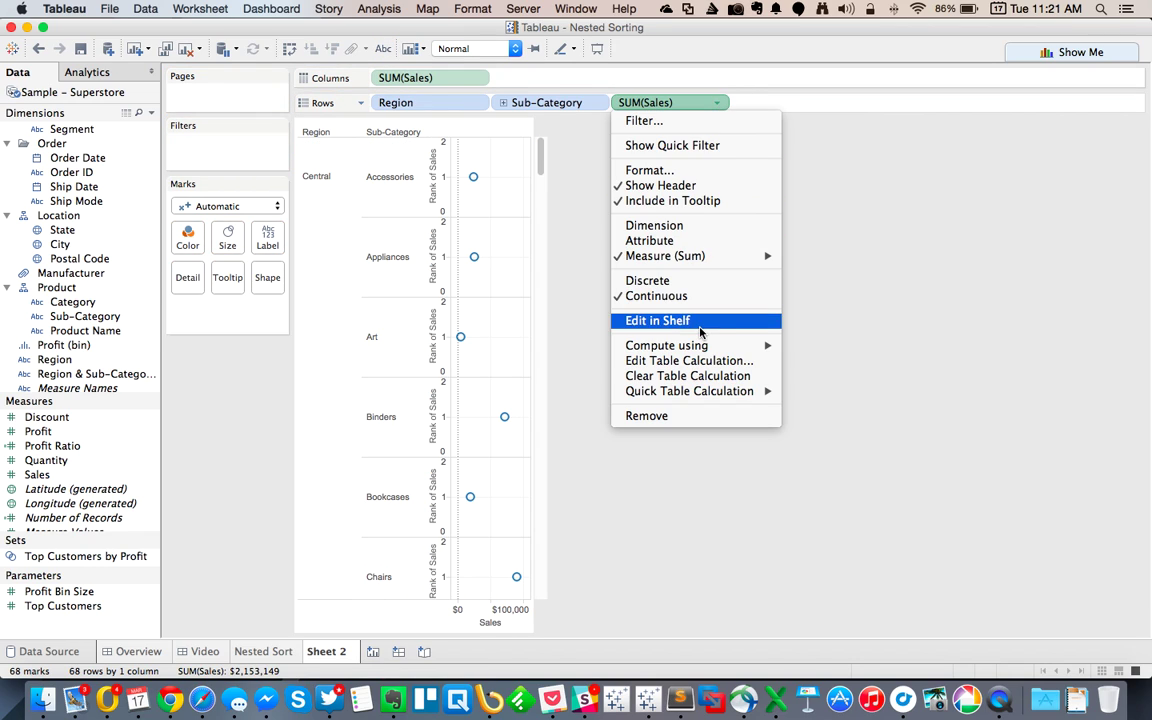
pyautogui.click(686, 281)
pyautogui.moveTo(686, 103); pyautogui.dragTo(505, 104)
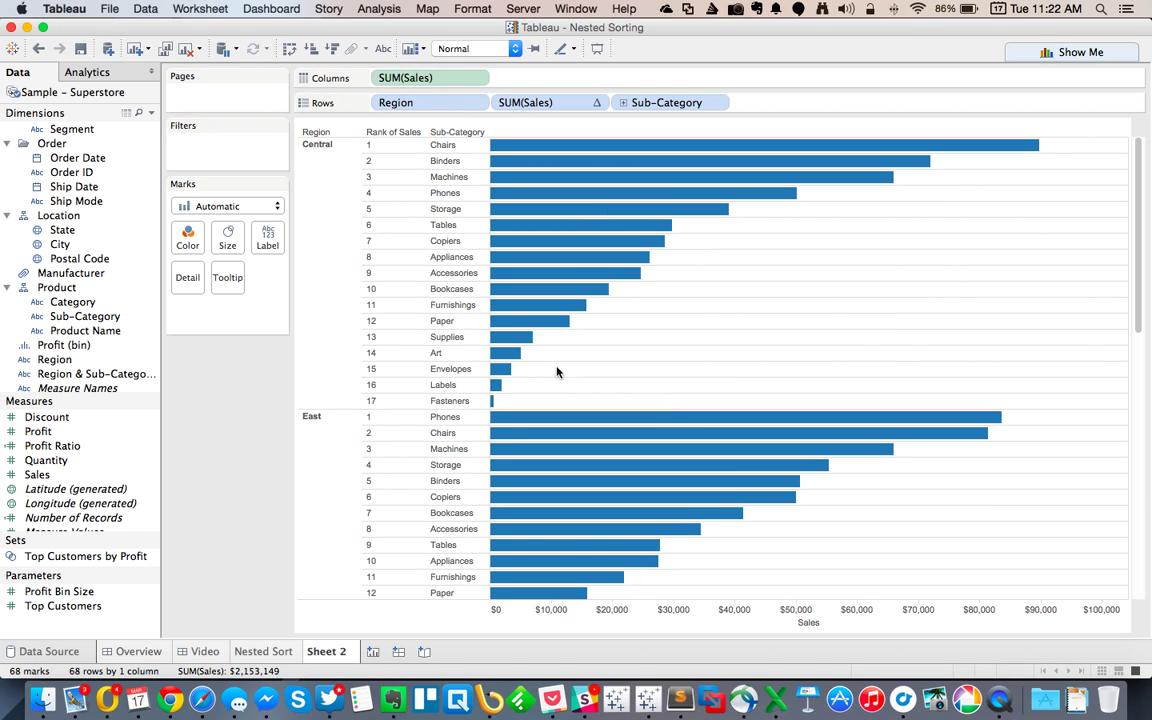
# Lower the sheet's row divider level so lines separate only the regions, and rename the worksheet Ranked Sort
pyautogui.rightClick(612, 328)
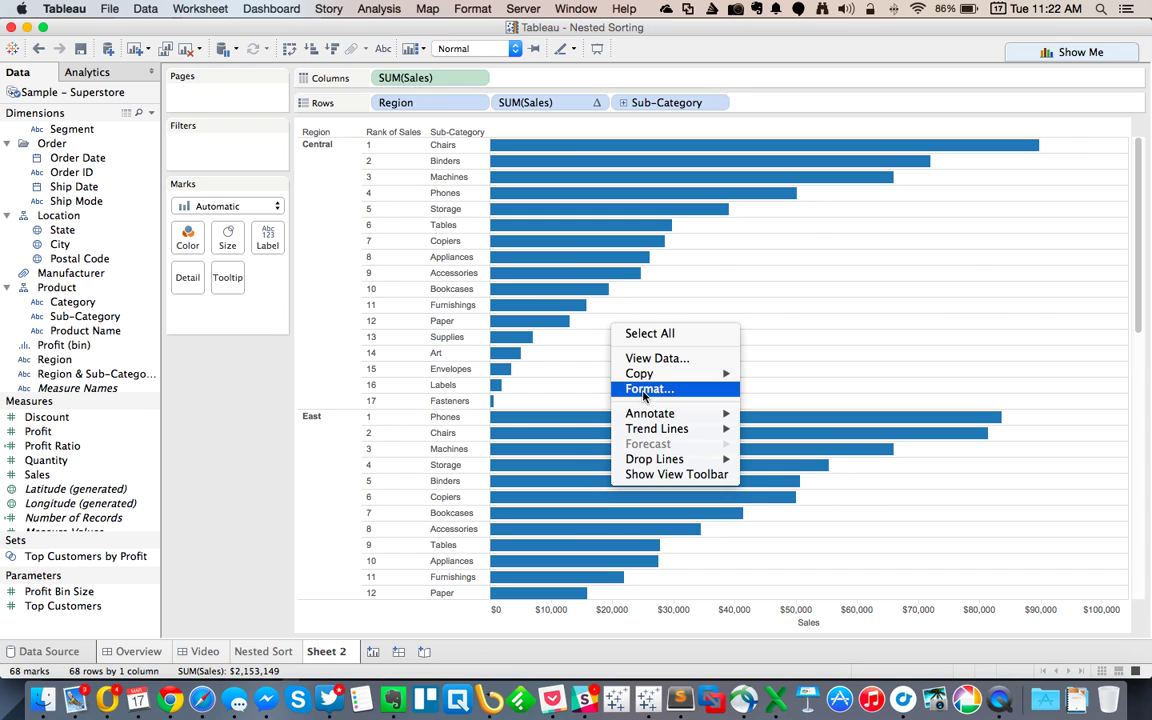
pyautogui.press('Escape')
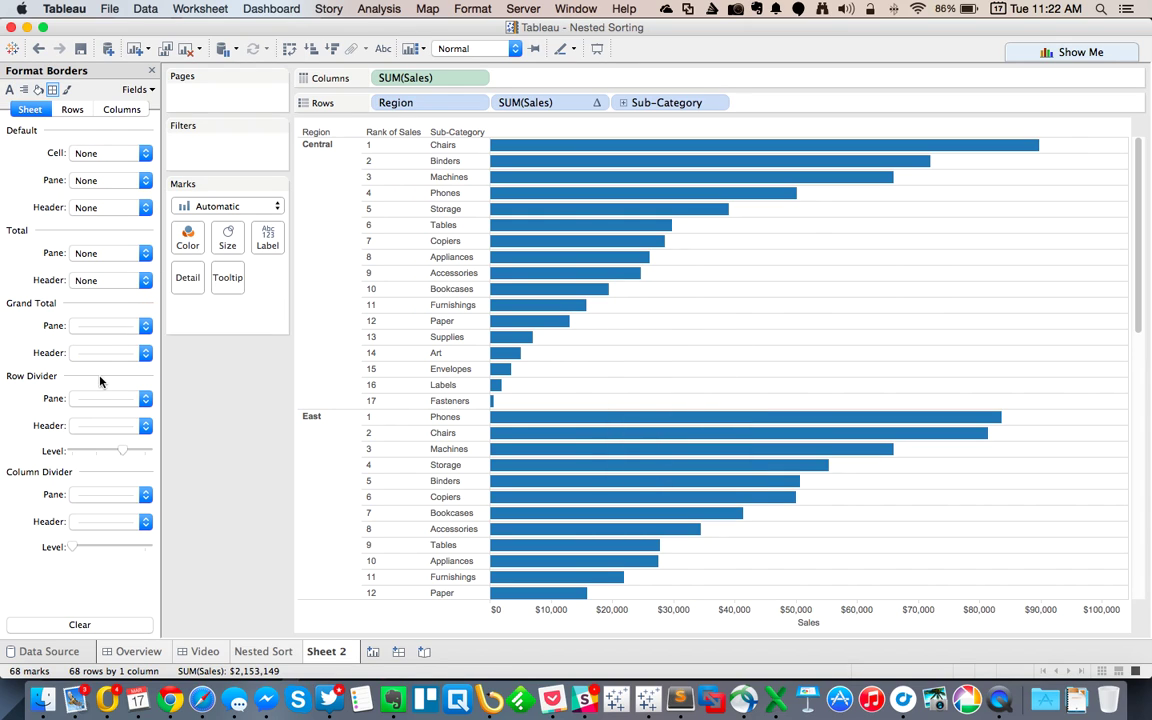
pyautogui.moveTo(122, 455); pyautogui.dragTo(97, 451)
pyautogui.click(151, 70)
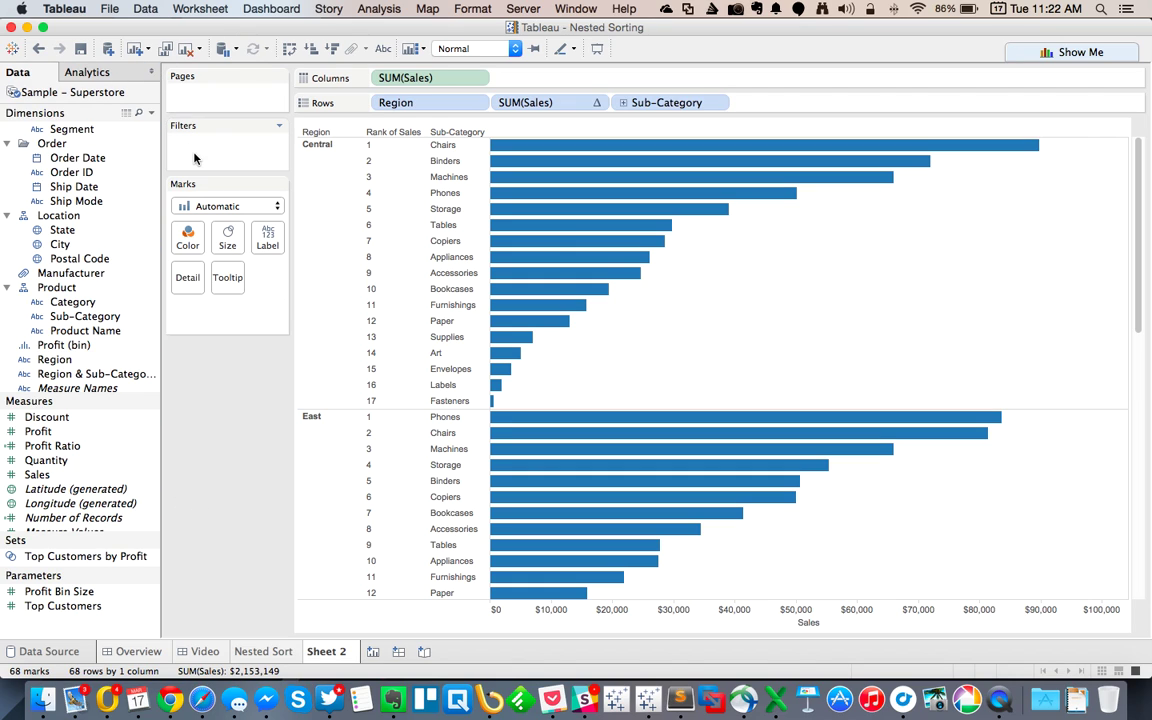
pyautogui.doubleClick(326, 651)
pyautogui.write('Ranked Sort')
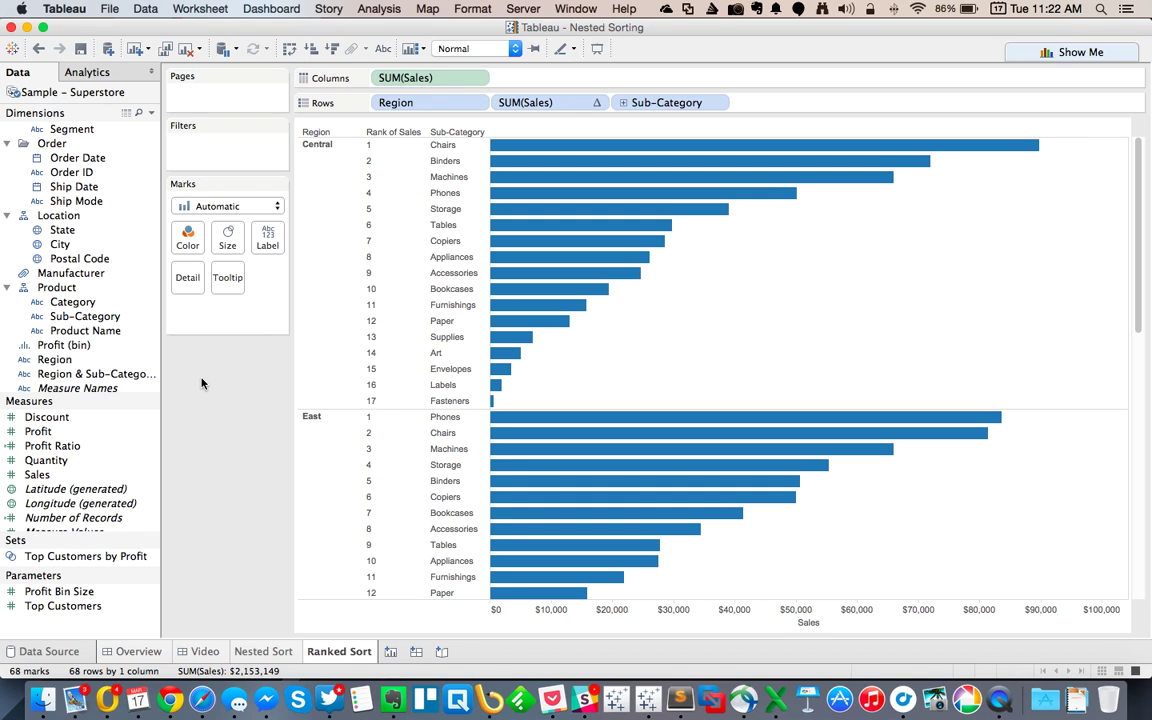
# Add Sales as a filter, aggregated as Sum and keeping the full range of values
pyautogui.moveTo(45, 483); pyautogui.dragTo(206, 150)
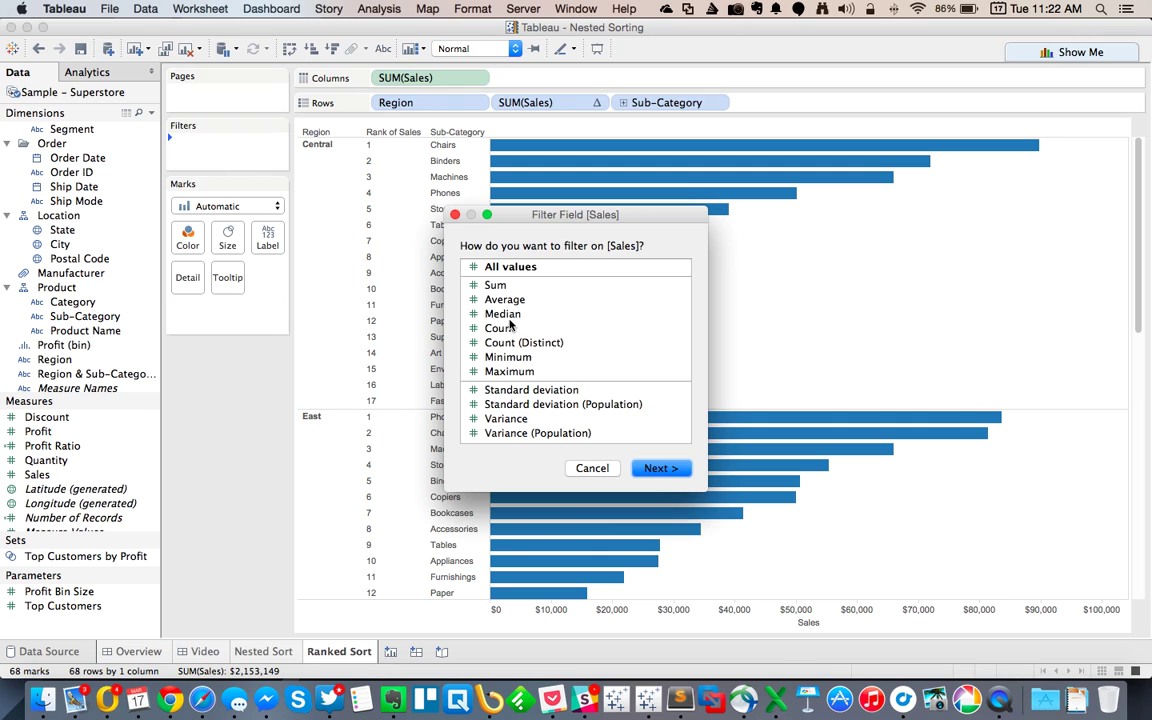
pyautogui.click(500, 285)
pyautogui.click(661, 469)
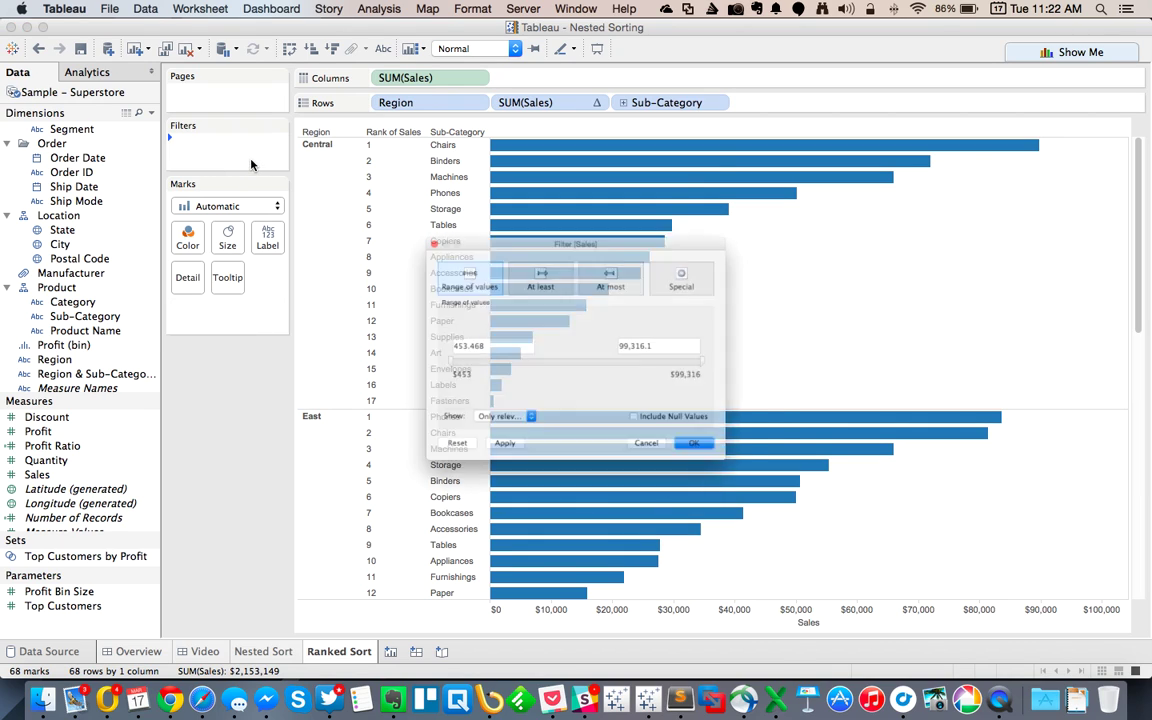
pyautogui.click(743, 482)
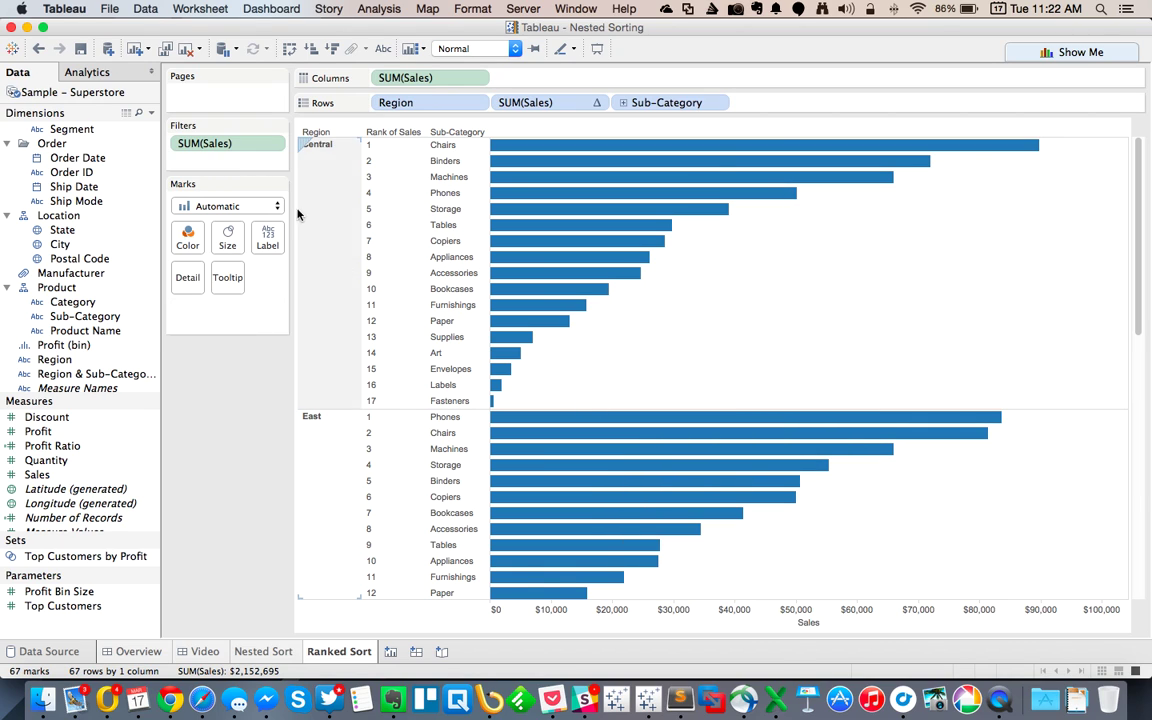
# Apply the Rank quick table calculation to the Sales filter and set it to an At most filter of 68
pyautogui.click(272, 144)
pyautogui.moveTo(277, 298)
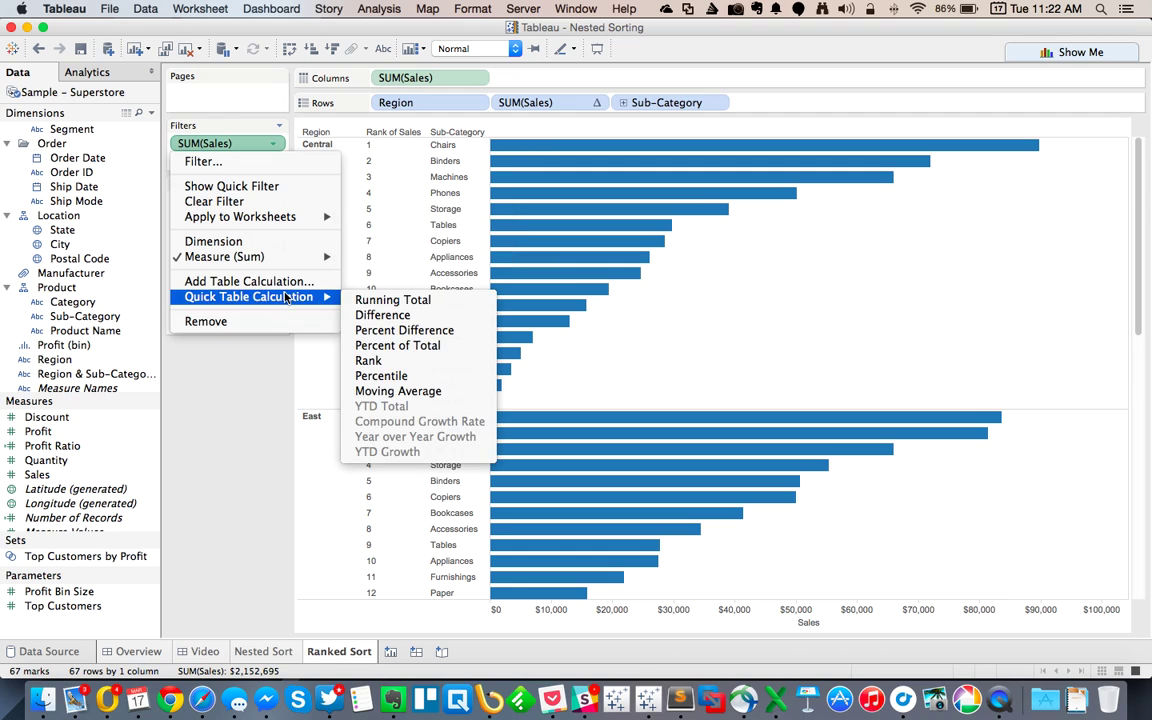
pyautogui.click(368, 360)
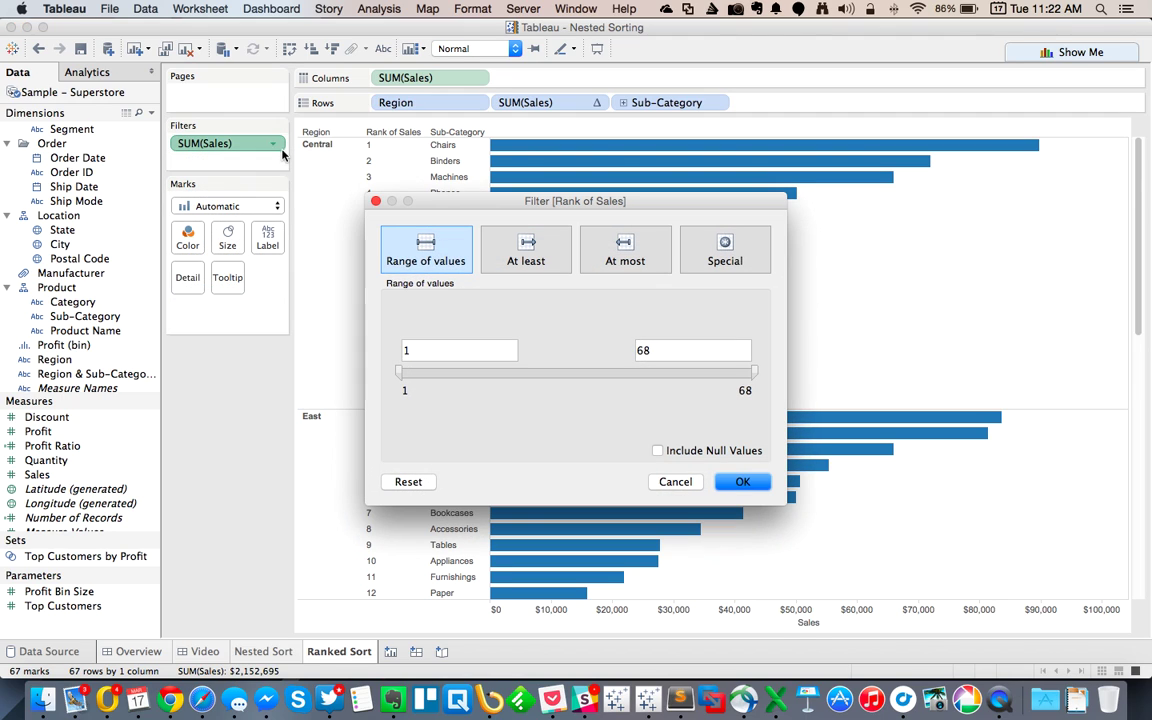
pyautogui.click(616, 263)
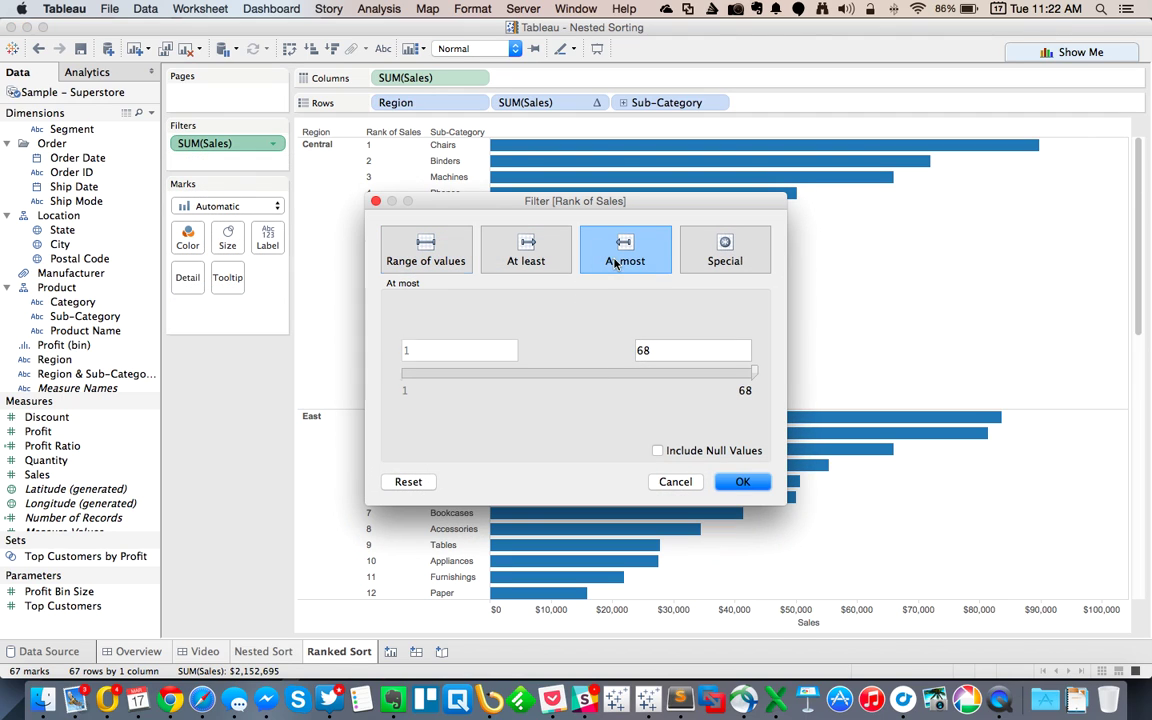
pyautogui.click(740, 482)
# Compute the filter's Sales rank using Pane (Down) and make it an At most filter with an upper limit of 17
pyautogui.click(272, 144)
pyautogui.moveTo(273, 270)
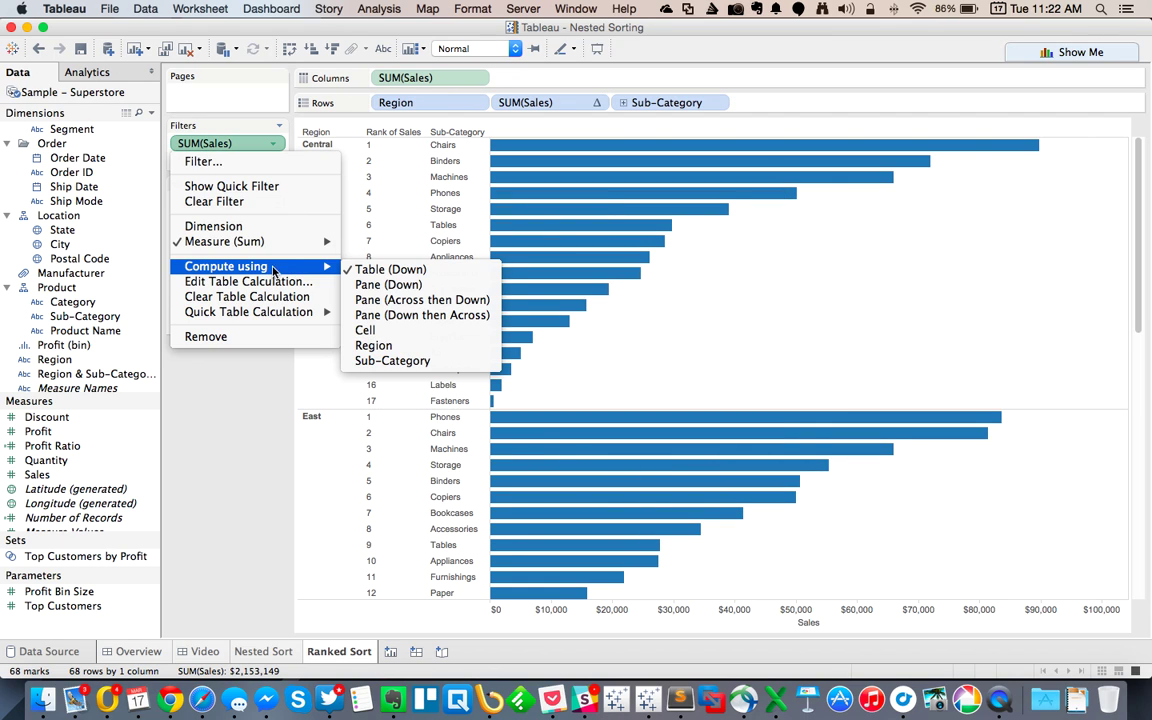
pyautogui.click(372, 285)
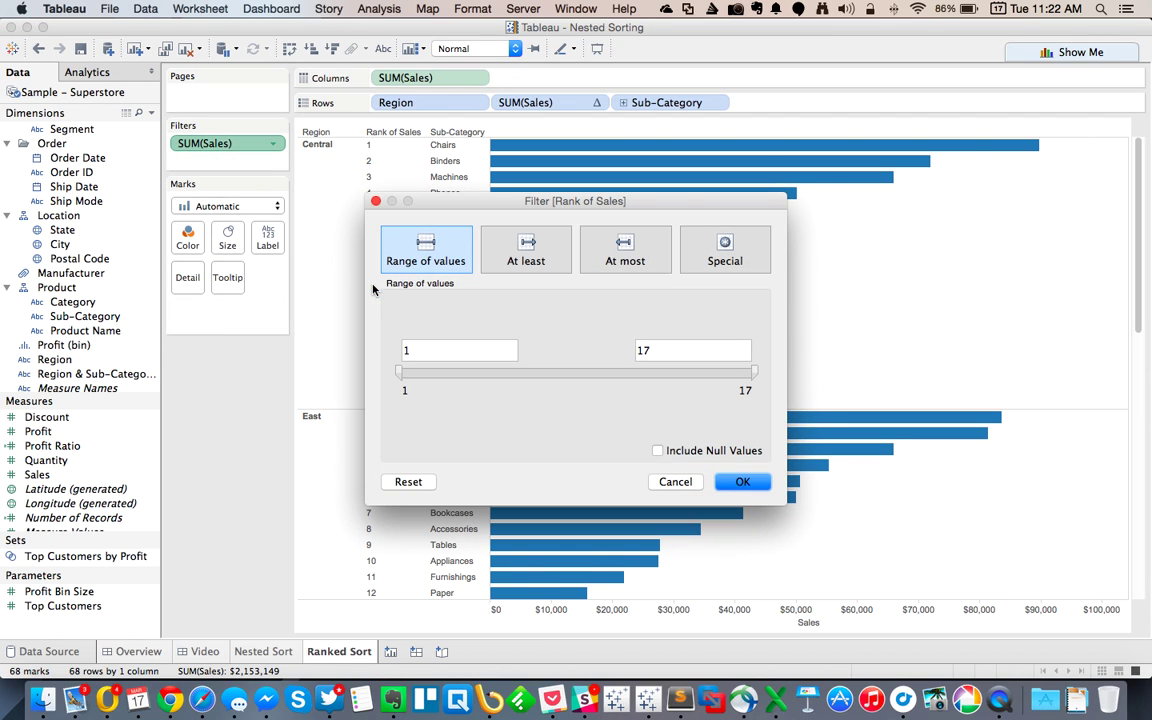
pyautogui.click(625, 250)
pyautogui.doubleClick(640, 350)
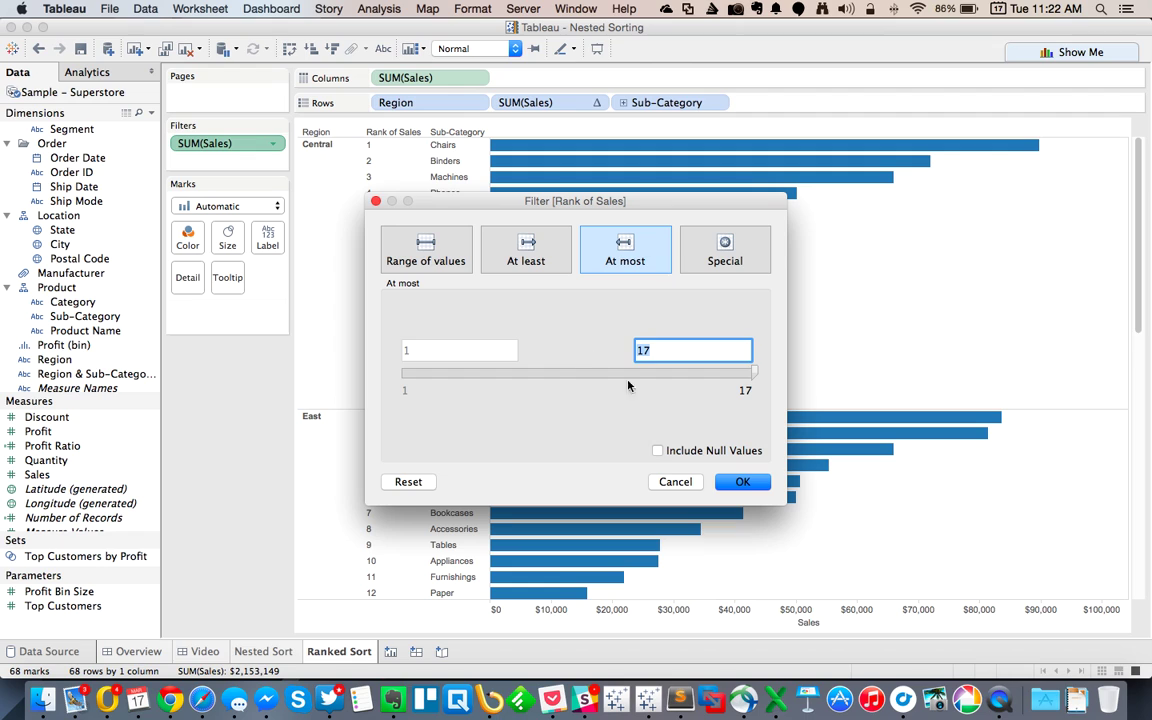
pyautogui.click(740, 479)
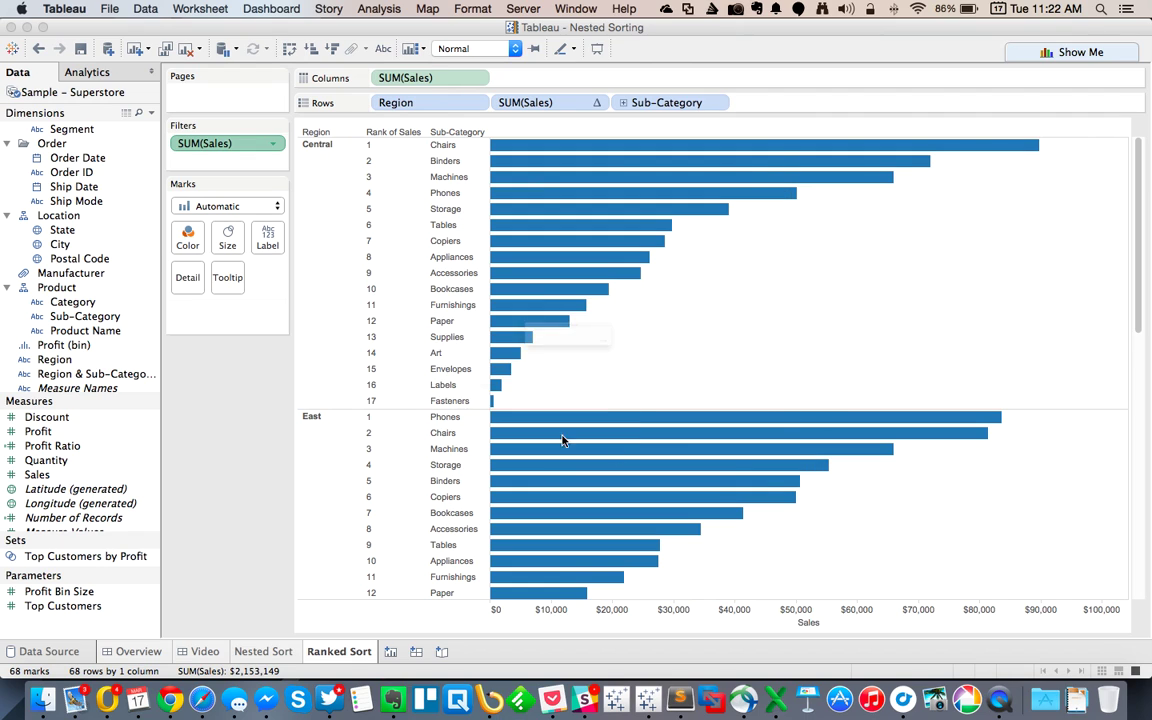
# Show the quick filter for the Sales rank beside the chart
pyautogui.click(272, 144)
pyautogui.click(240, 186)
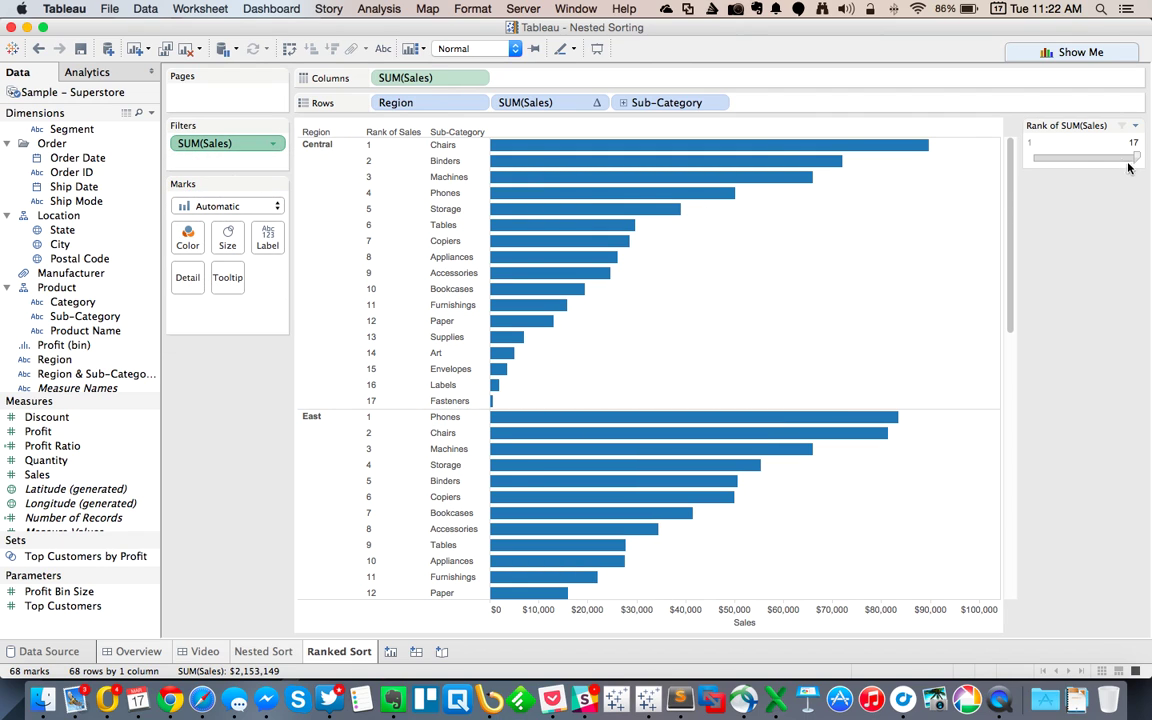
pyautogui.moveTo(1133, 158)
pyautogui.mouseDown()
pyautogui.moveTo(1089, 157)
pyautogui.moveTo(1139, 159)
pyautogui.mouseUp()
# Change the quick filter's title to "Show the Top N"
pyautogui.click(1136, 126)
pyautogui.click(1030, 226)
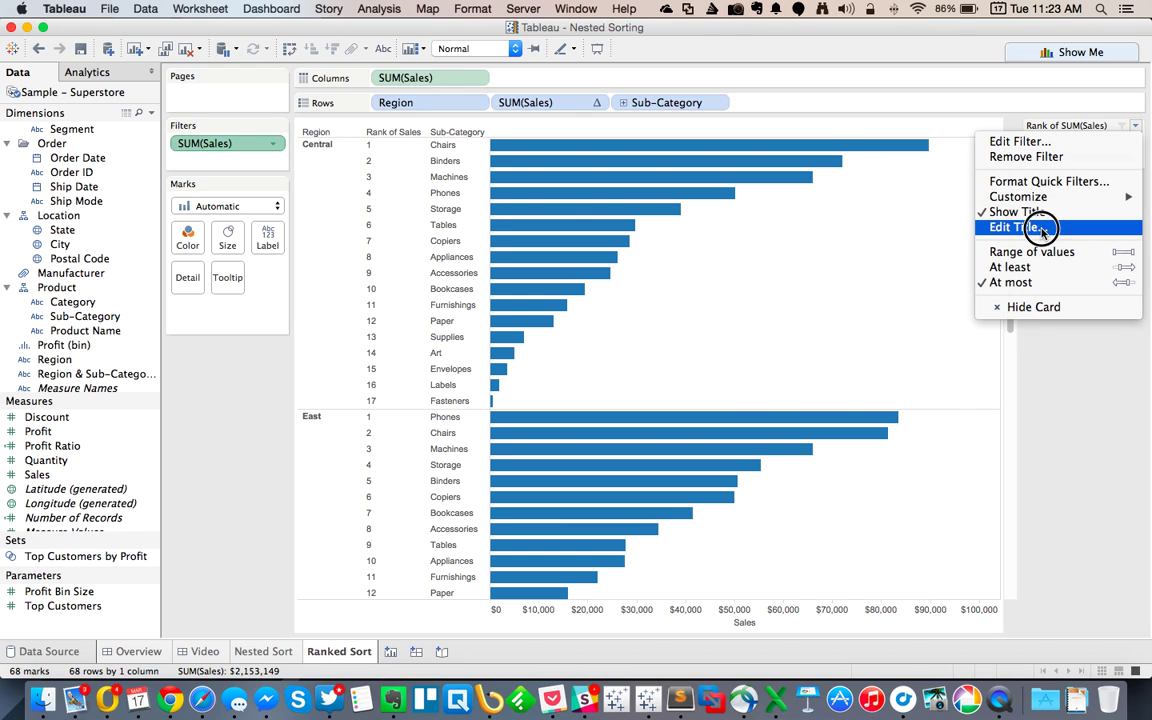
pyautogui.moveTo(483, 278); pyautogui.dragTo(330, 283)
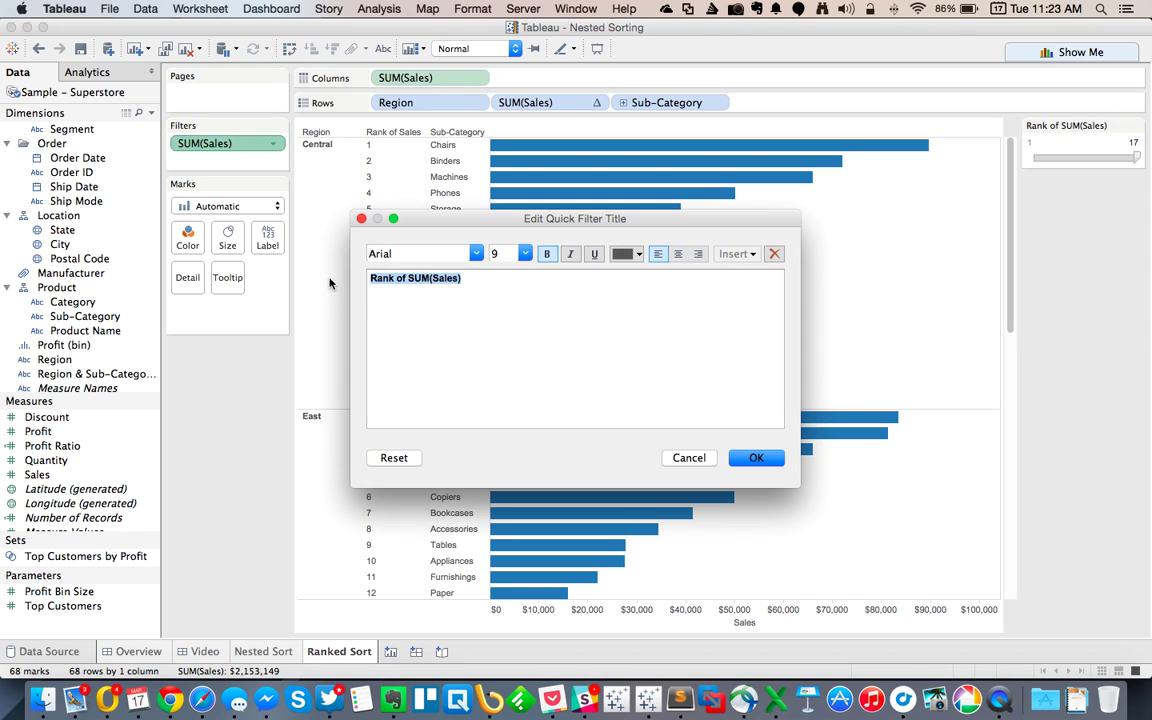
pyautogui.write('Show')
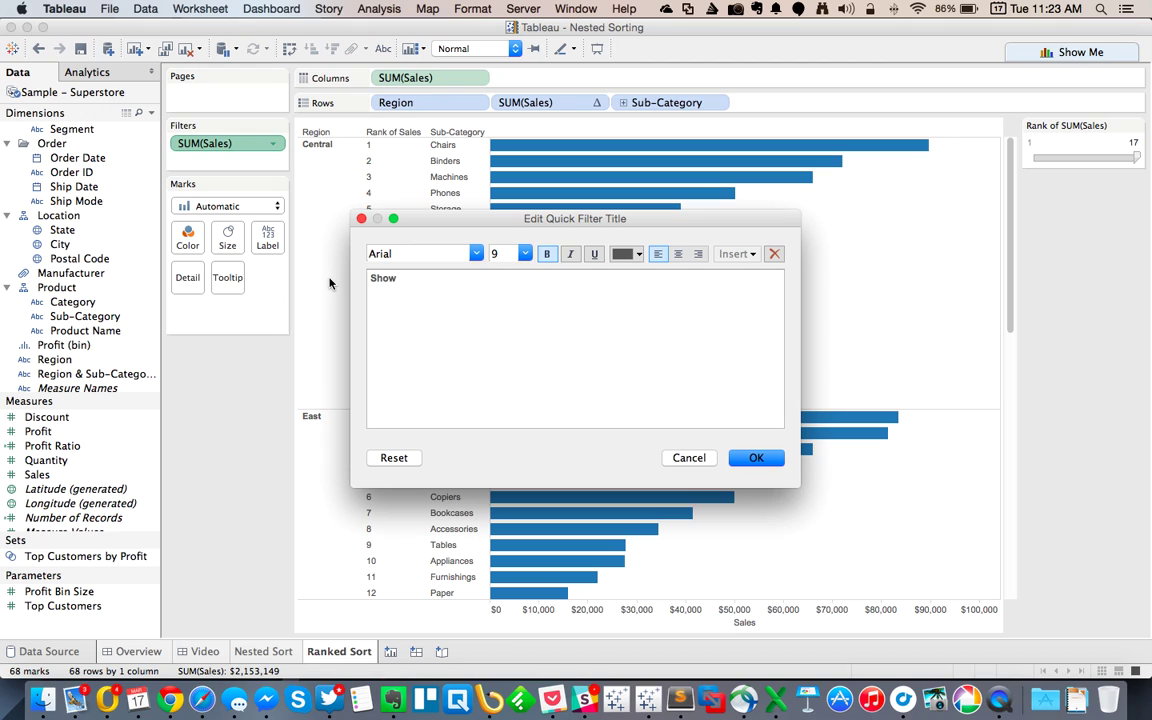
pyautogui.write(' the Top N')
pyautogui.click(752, 458)
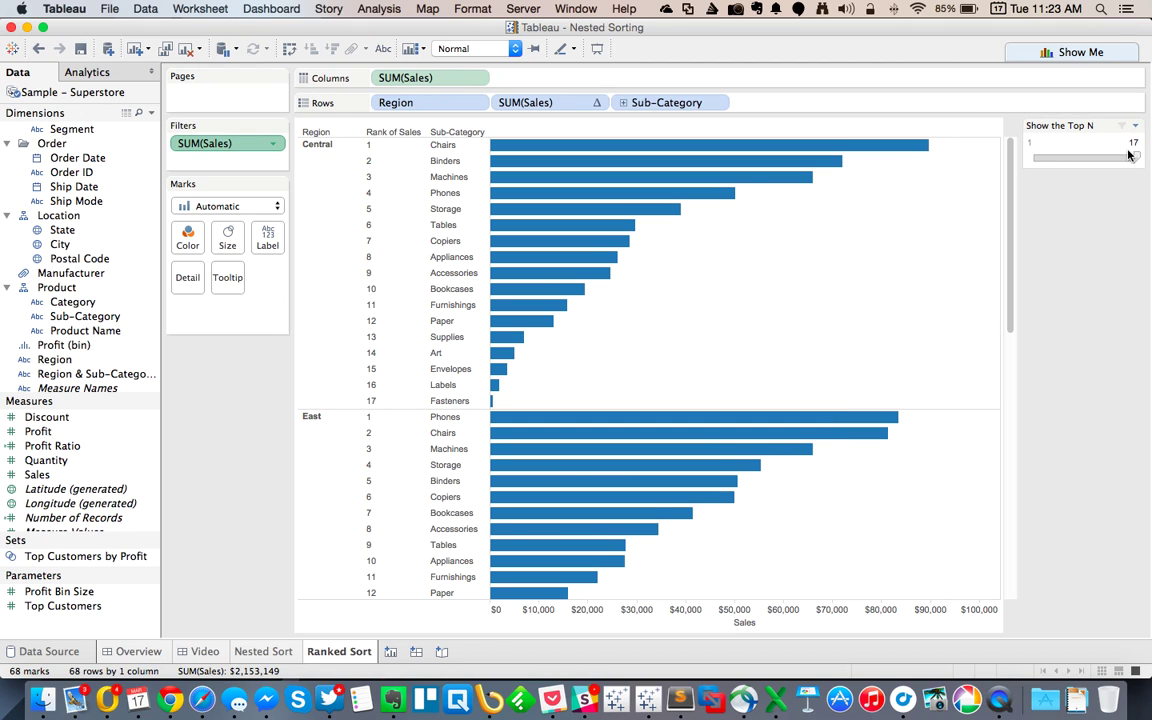
# Limit the chart to the top 10 sub-categories in each region with the rank quick filter
pyautogui.moveTo(1134, 157); pyautogui.dragTo(1093, 157)
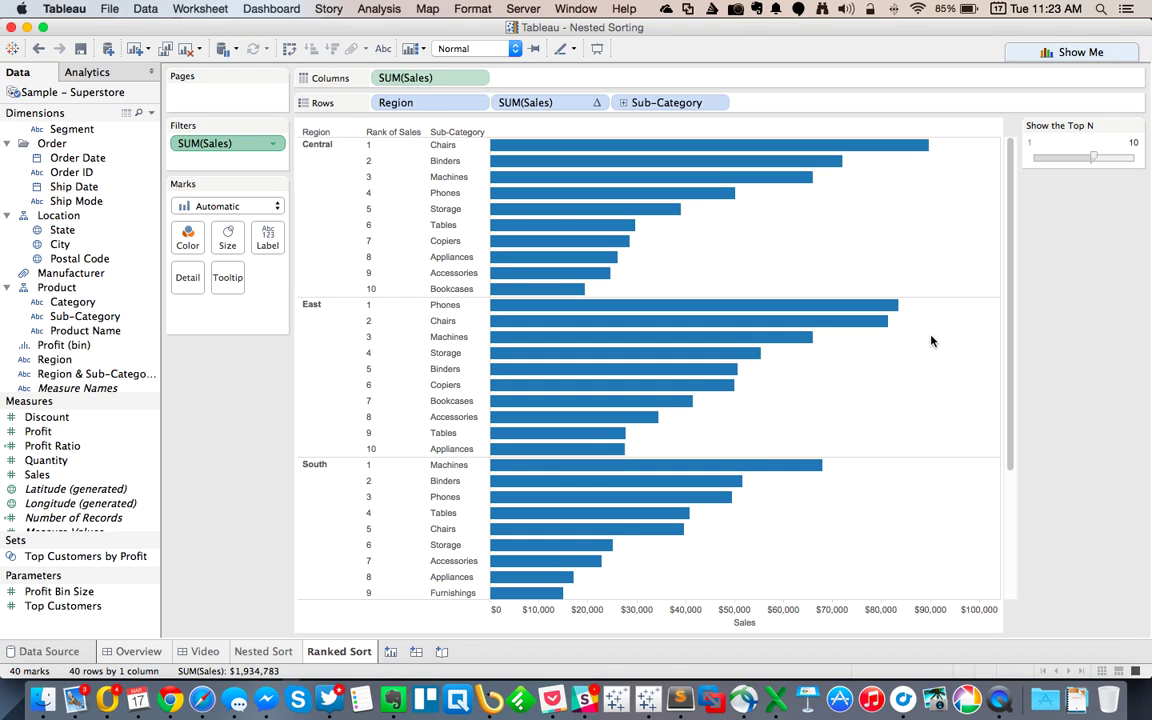
pyautogui.click(1002, 708)
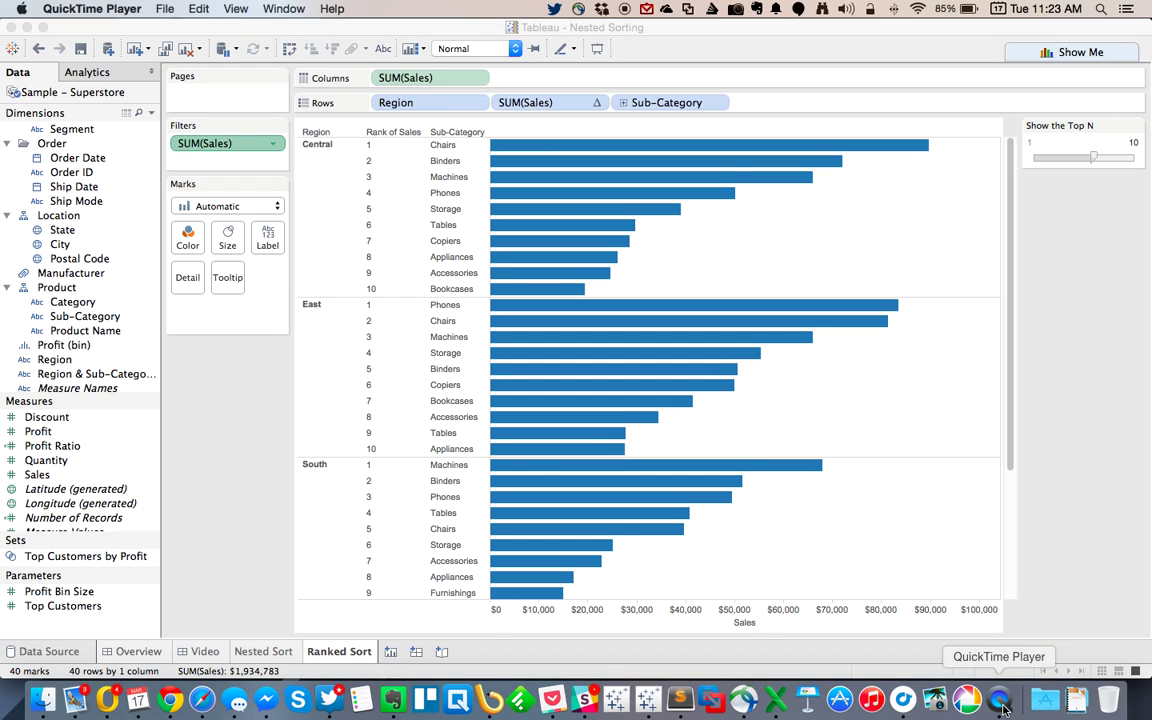